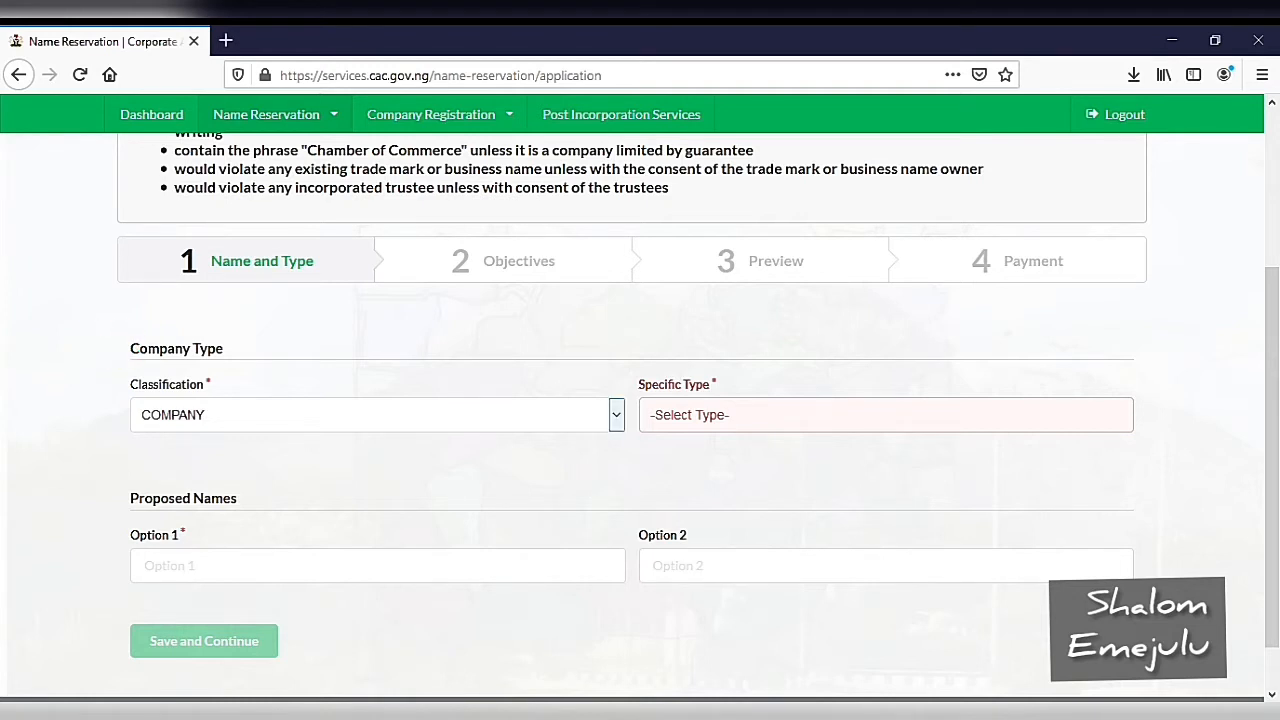
# Step: Set the classification and specific type to BUSINESS NAME and enter Aloe as the first proposed name
pyautogui.click(300, 488)
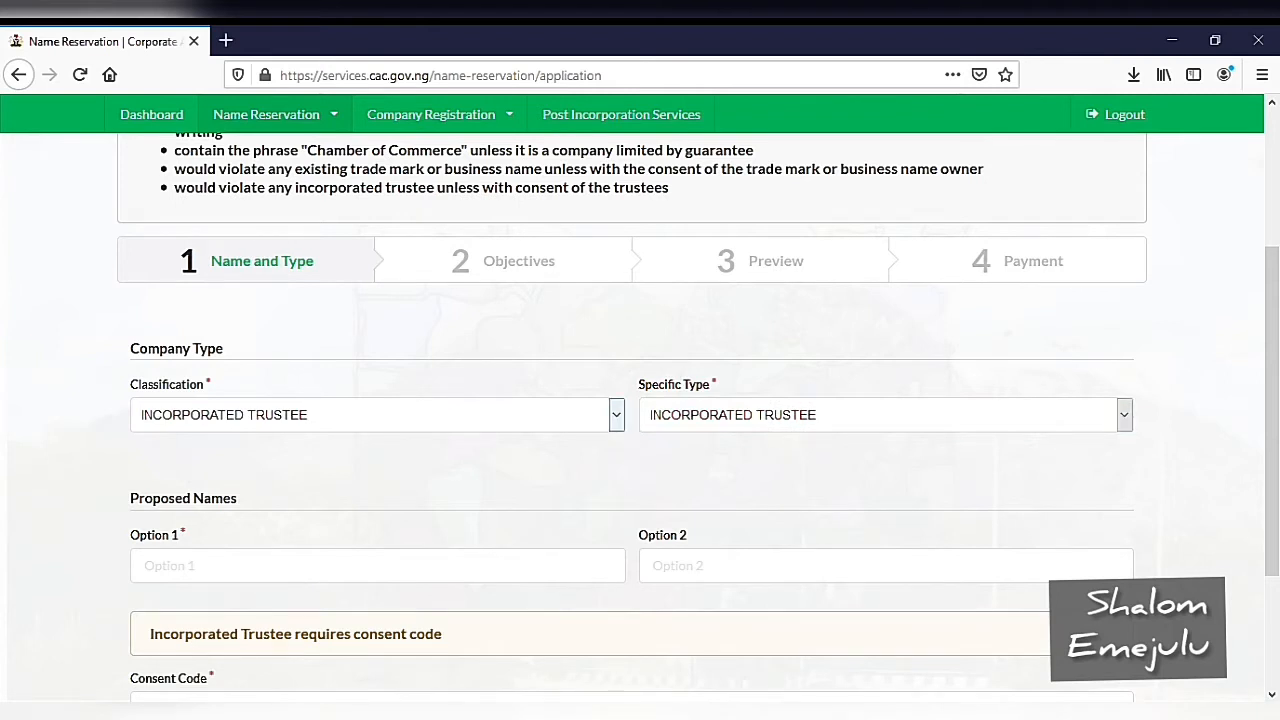
pyautogui.click(300, 449)
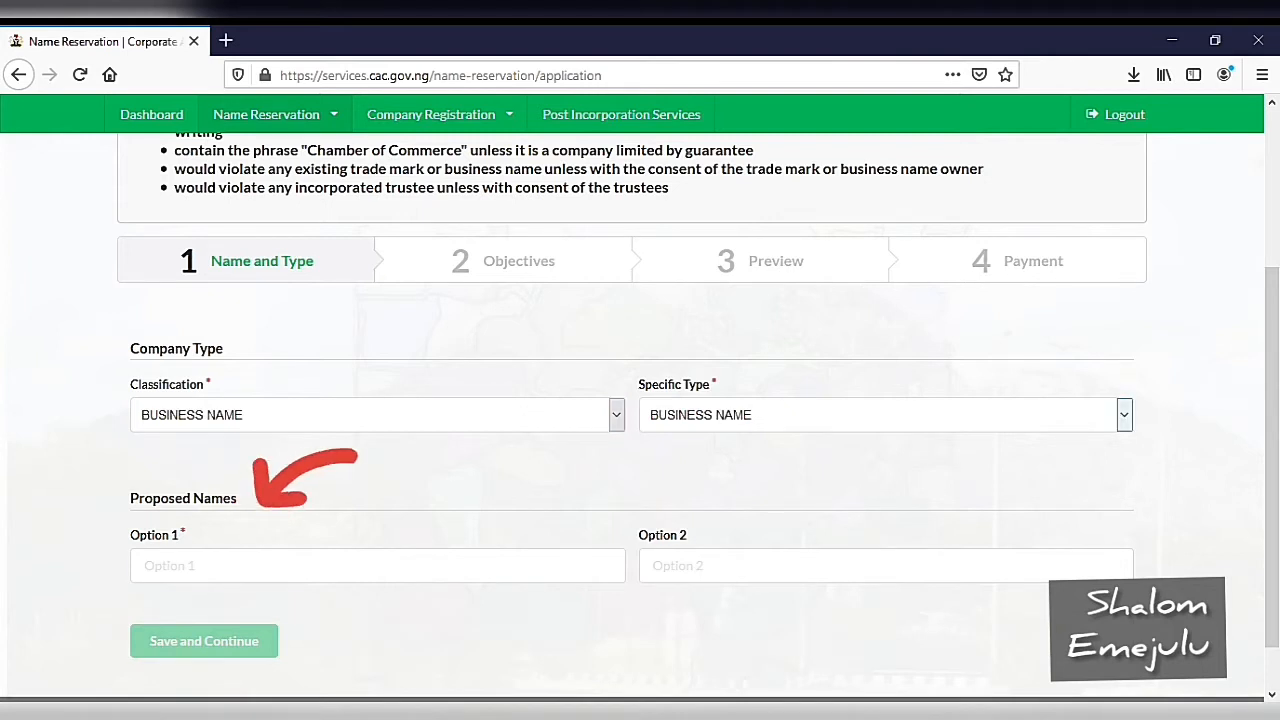
pyautogui.click(377, 566)
pyautogui.write('Alo')
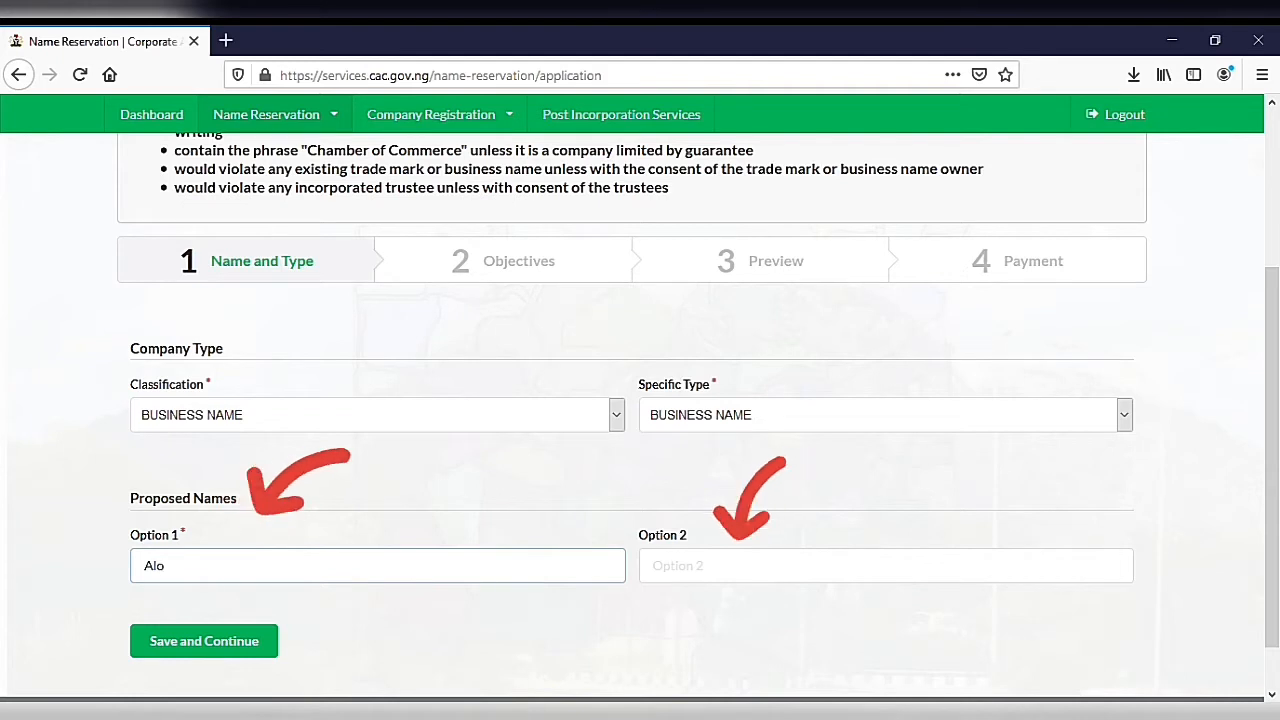
pyautogui.write('e')
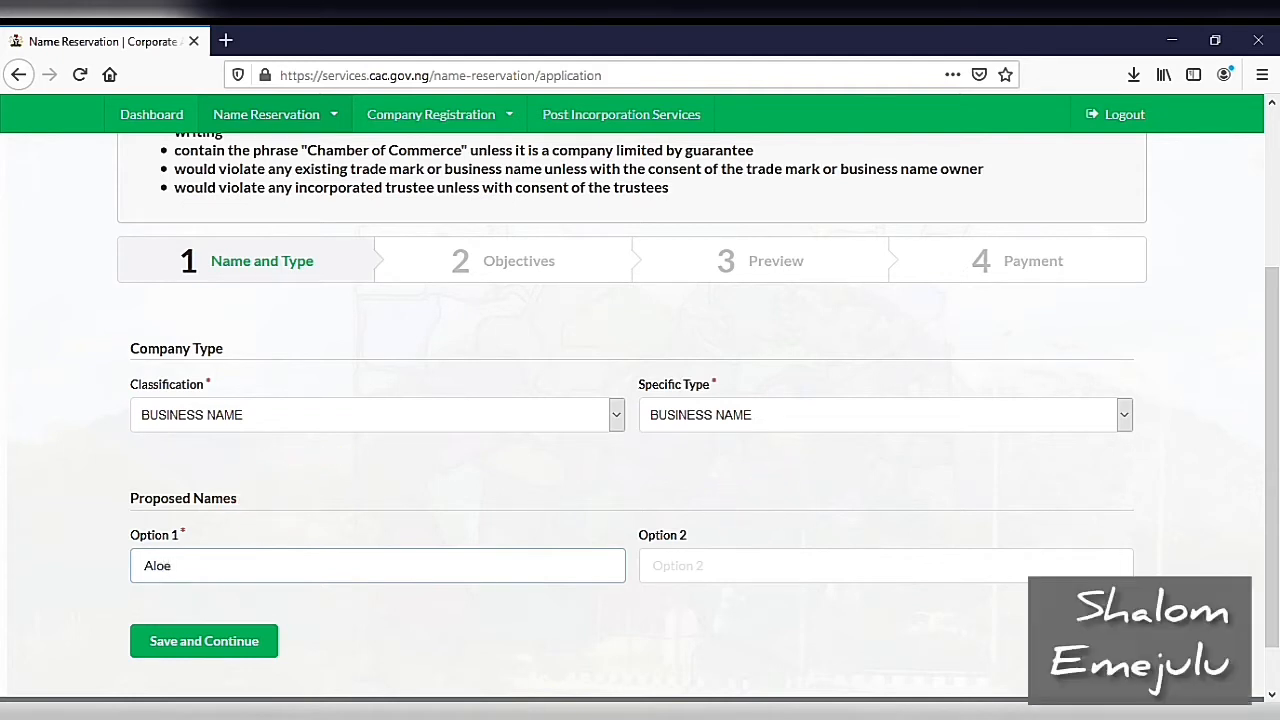
# Step: Enter Aloe Ventures as the second proposed name and save the name and type details
pyautogui.click(886, 566)
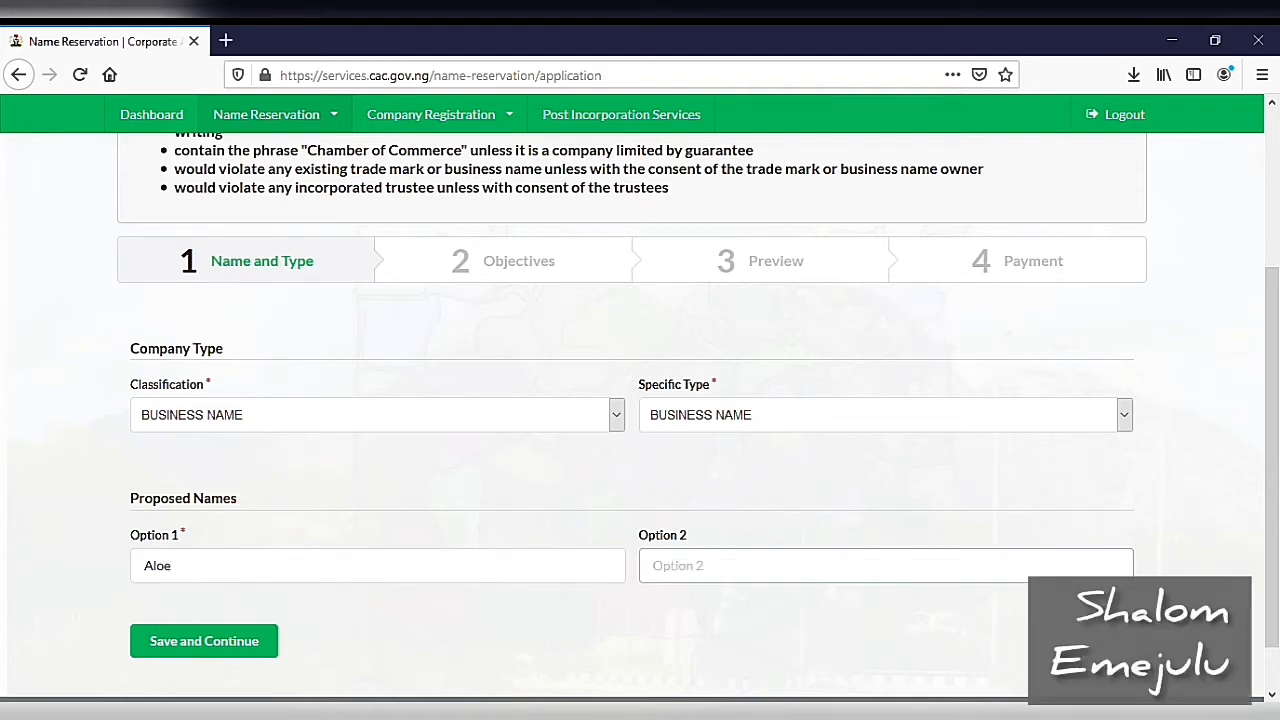
pyautogui.write('Aloe Ventures')
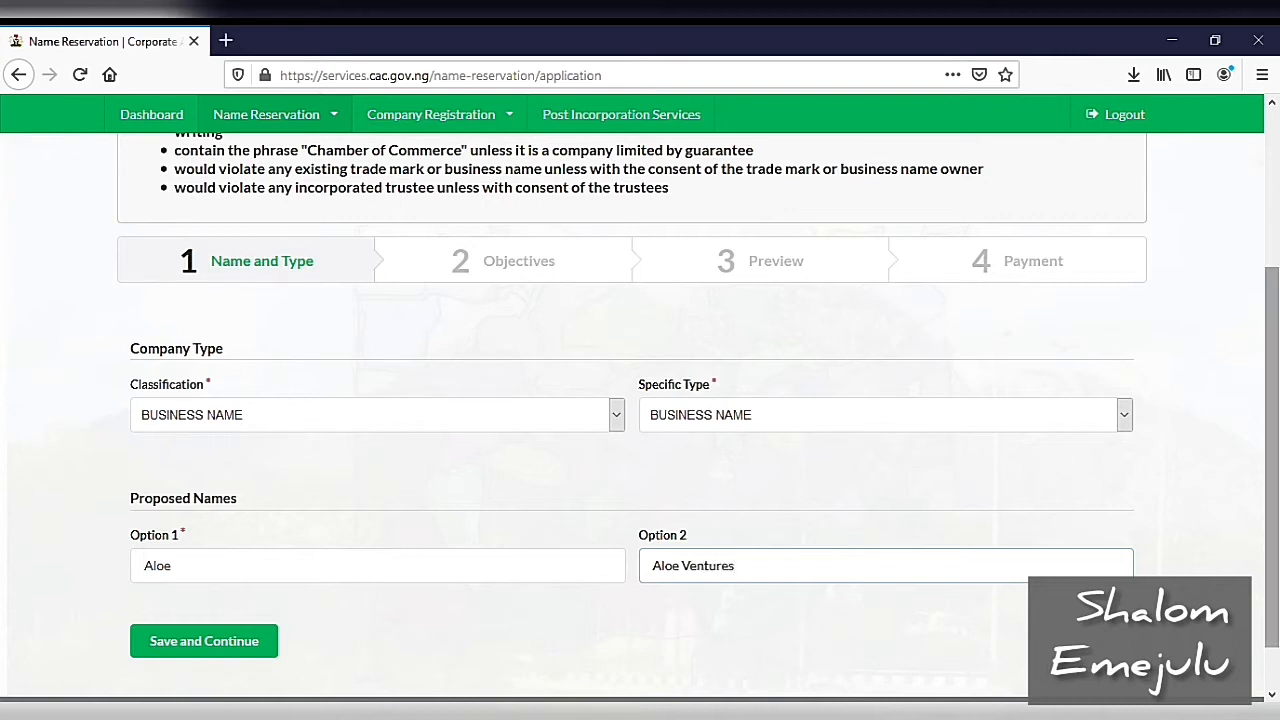
pyautogui.scroll(-1, 640, 425)
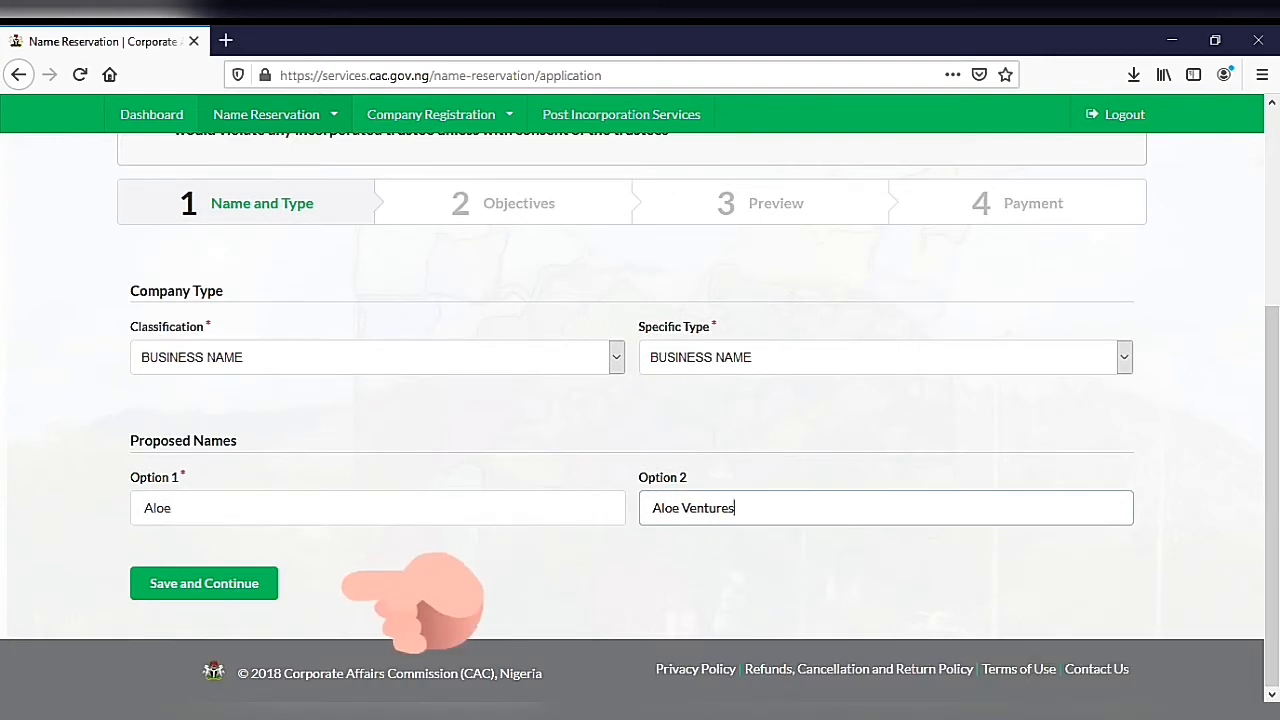
pyautogui.click(204, 583)
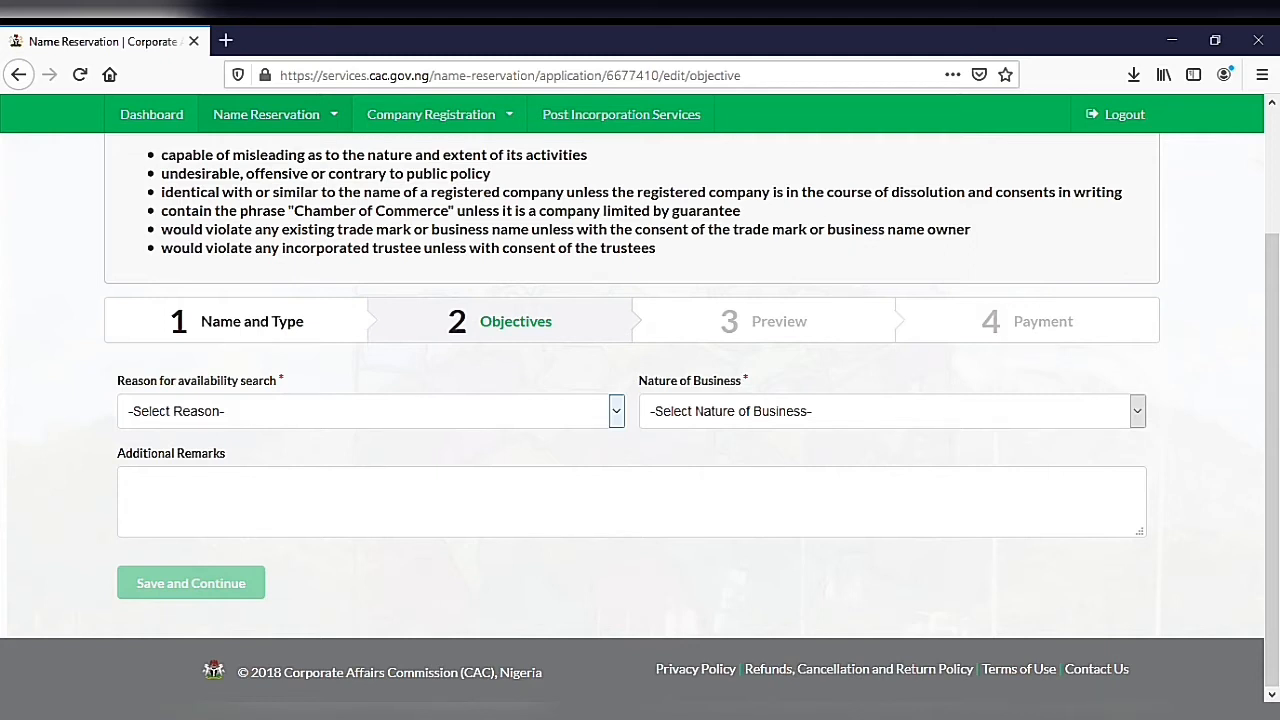
# Step: Complete the objectives with New Incorporation as the availability search reason and Trading as the nature of business
pyautogui.click(616, 411)
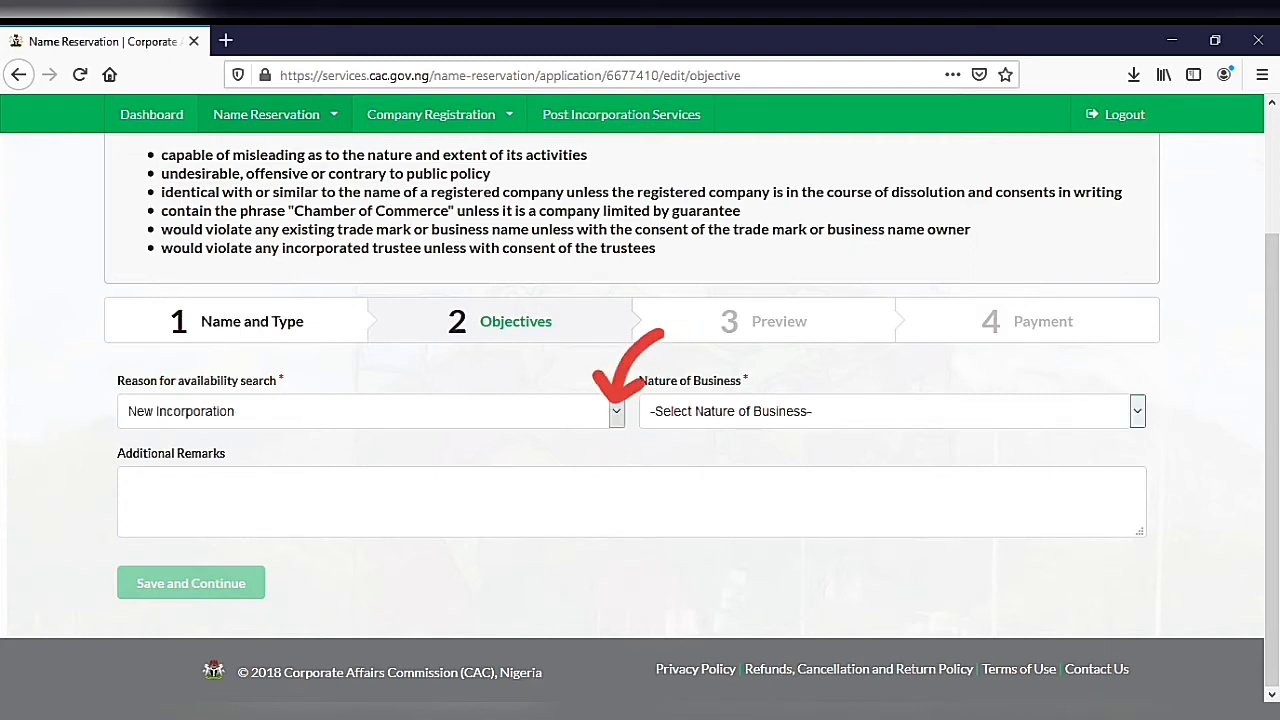
pyautogui.click(1137, 411)
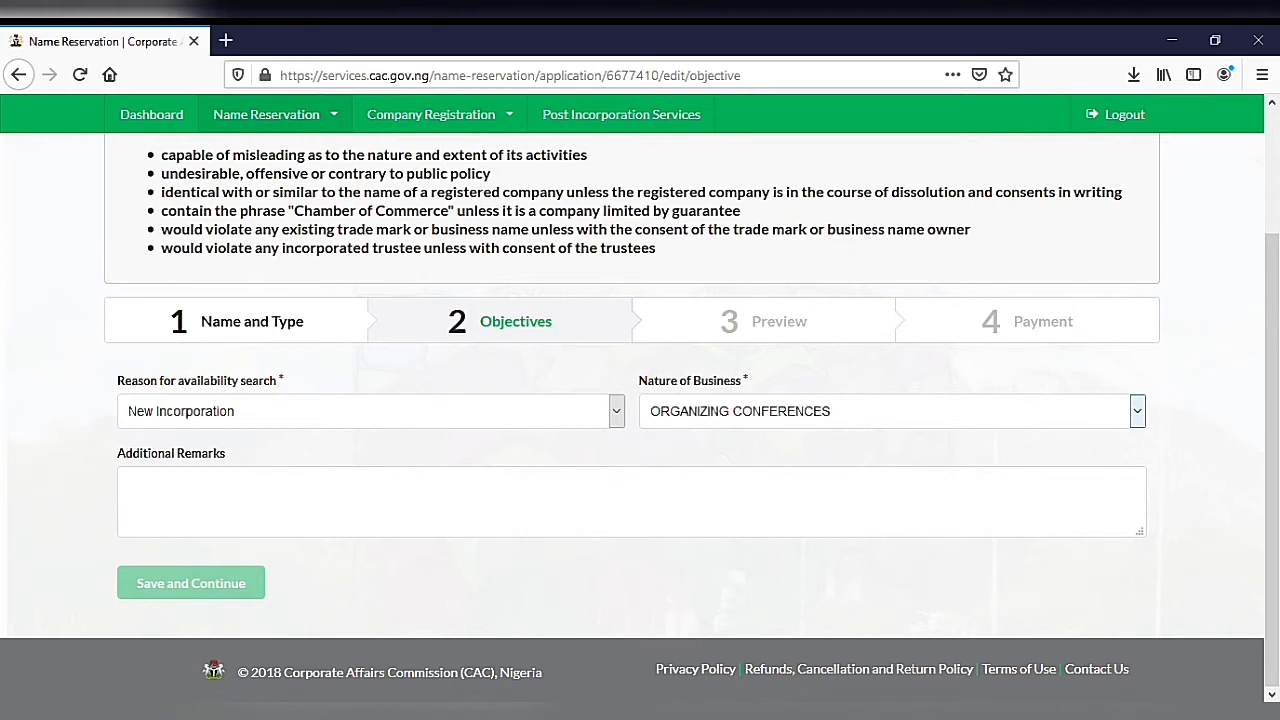
pyautogui.press('Down')
pyautogui.press('Down')
pyautogui.press('Down')
pyautogui.press('Down')
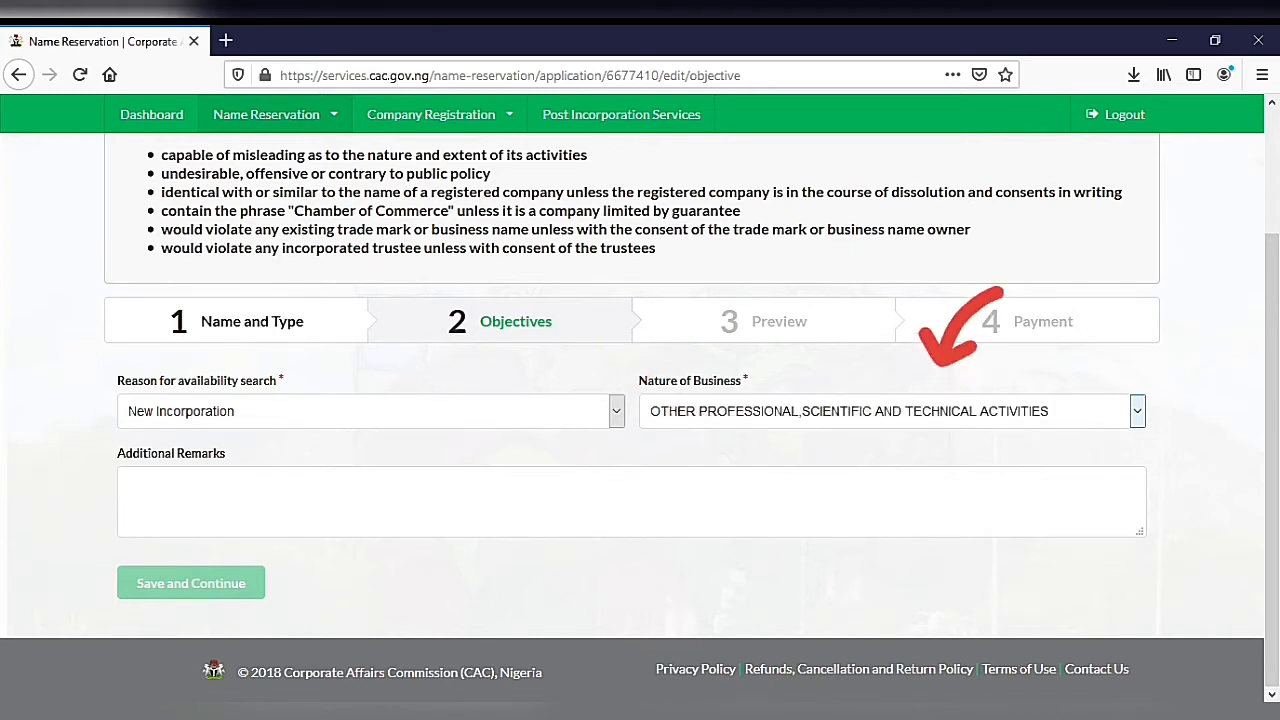
pyautogui.press('Down')
pyautogui.press('Down')
pyautogui.press('Down')
pyautogui.press('Down')
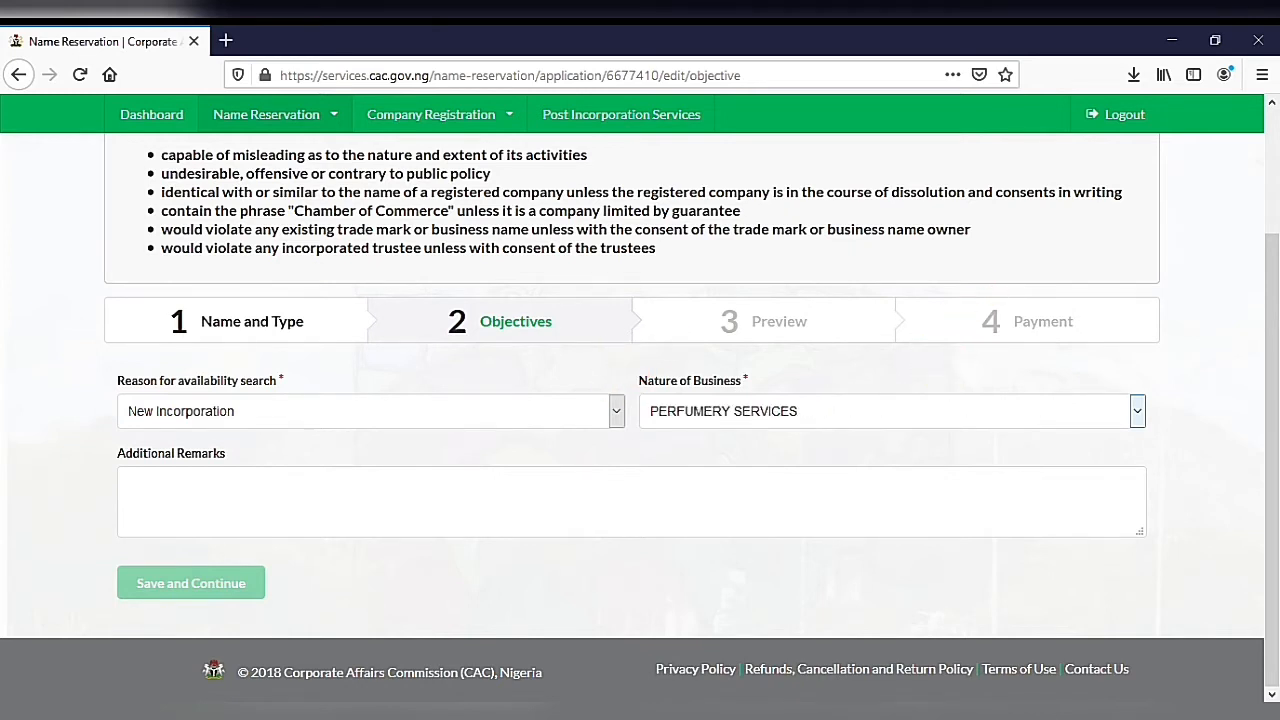
pyautogui.press('Down')
pyautogui.press('Down')
pyautogui.press('Down')
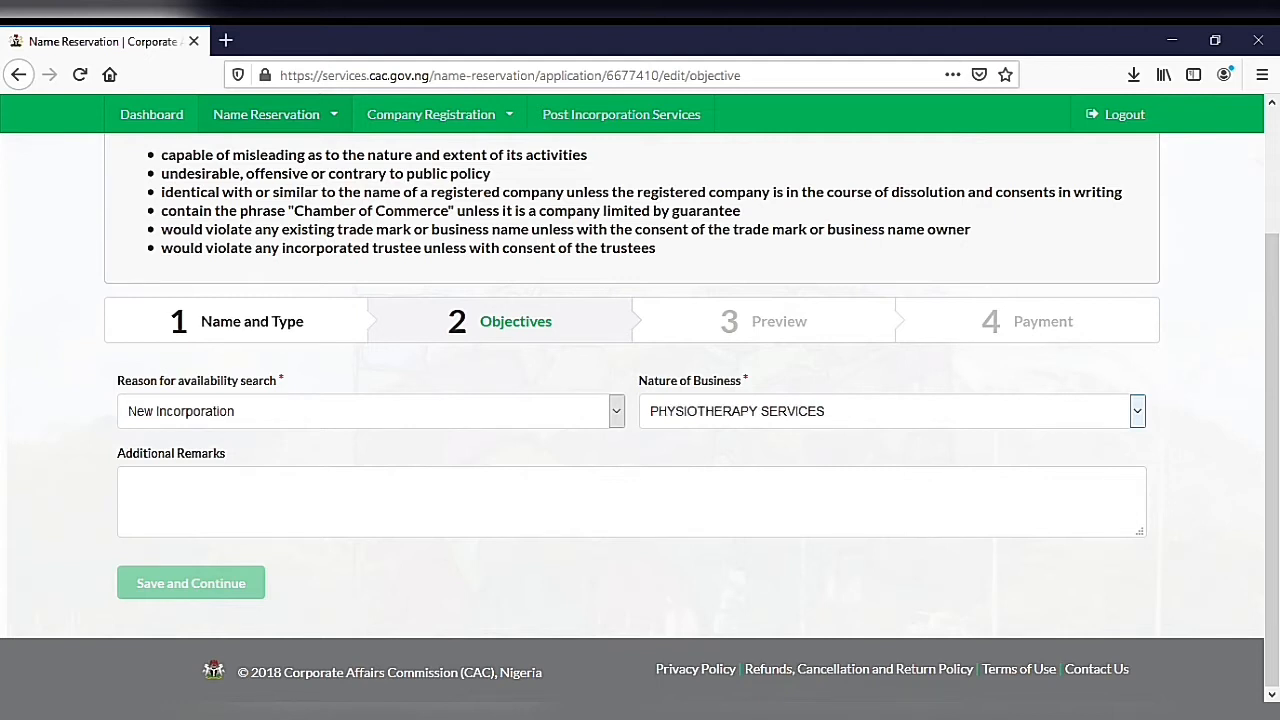
pyautogui.press('Down')
pyautogui.press('Down')
pyautogui.press('Down')
pyautogui.press('Down')
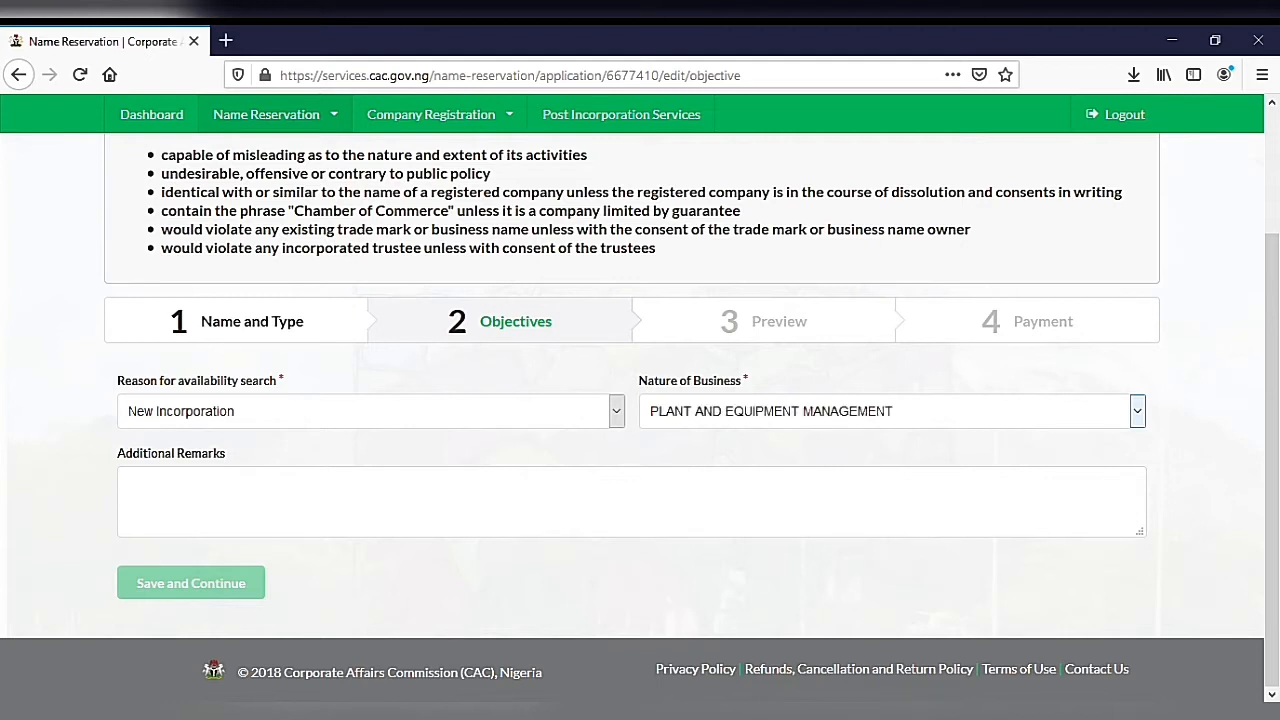
pyautogui.press('Down')
pyautogui.press('Down')
pyautogui.press('Down')
pyautogui.press('Down')
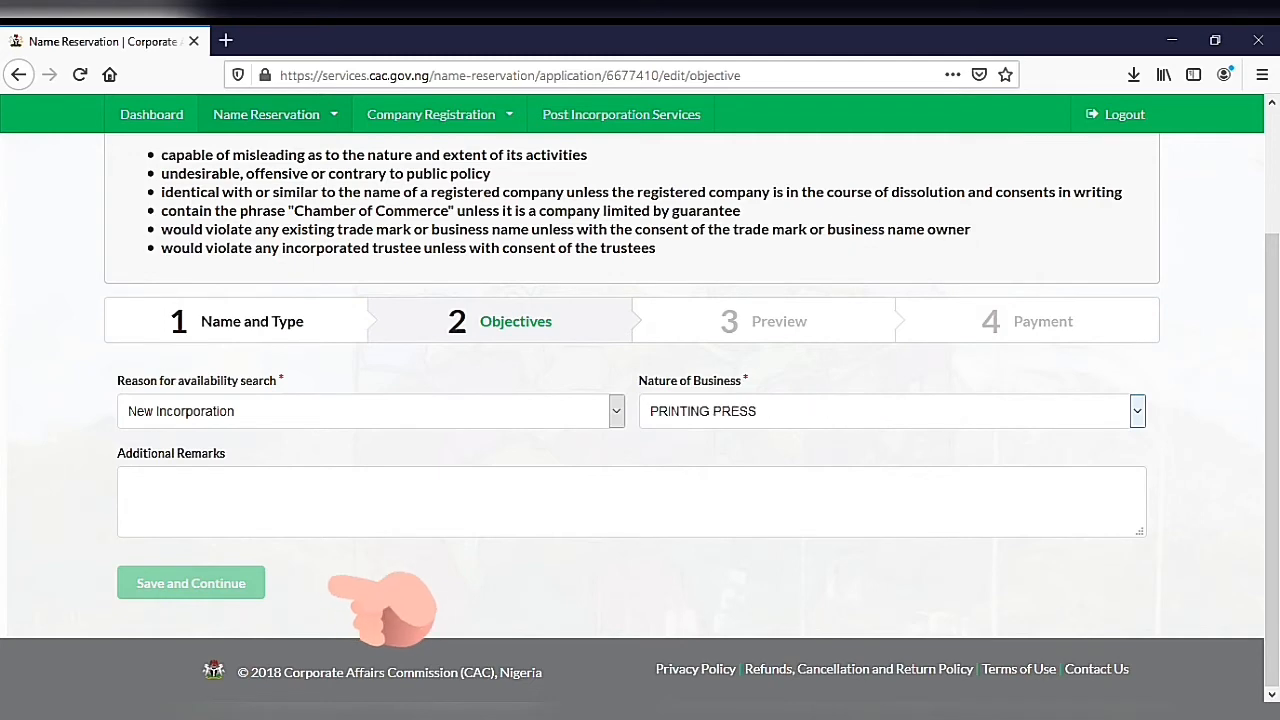
pyautogui.press('Down')
pyautogui.press('Down')
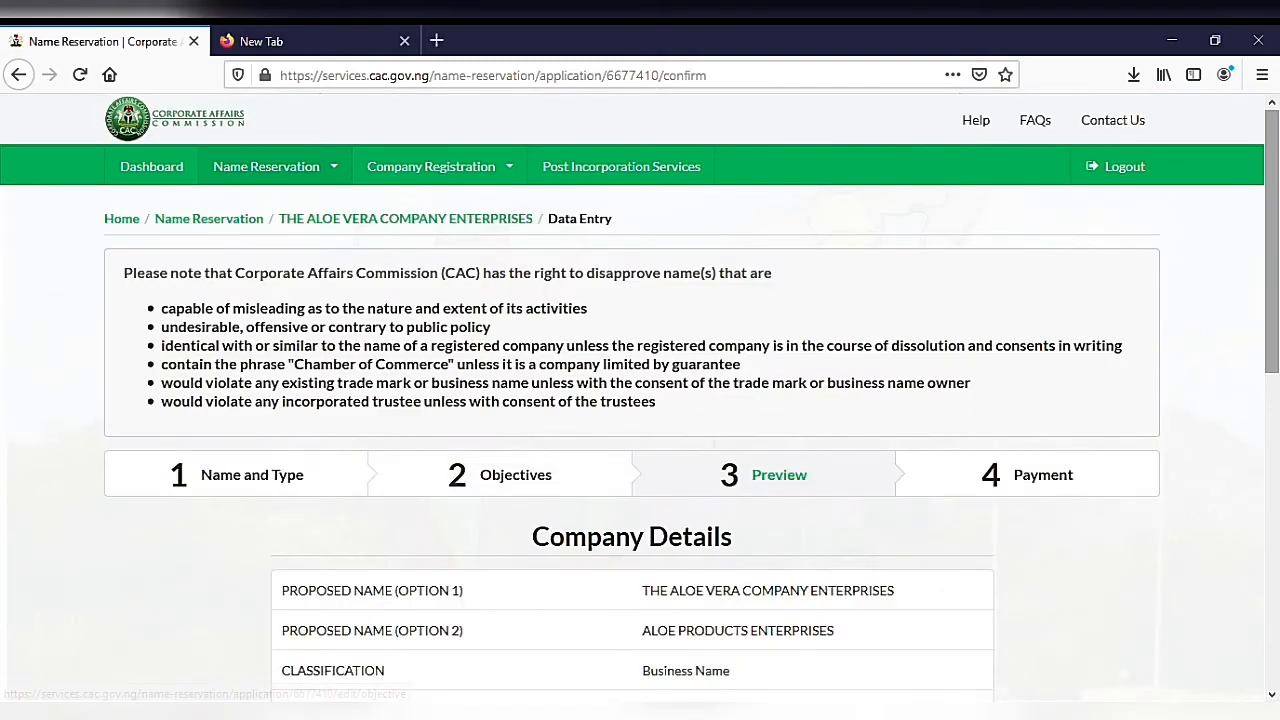
# Step: Review the name reservation preview and pay the reservation fee on Remita, with USSD as the payment option
pyautogui.scroll(-2, 640, 420)
pyautogui.scroll(-3, 640, 420)
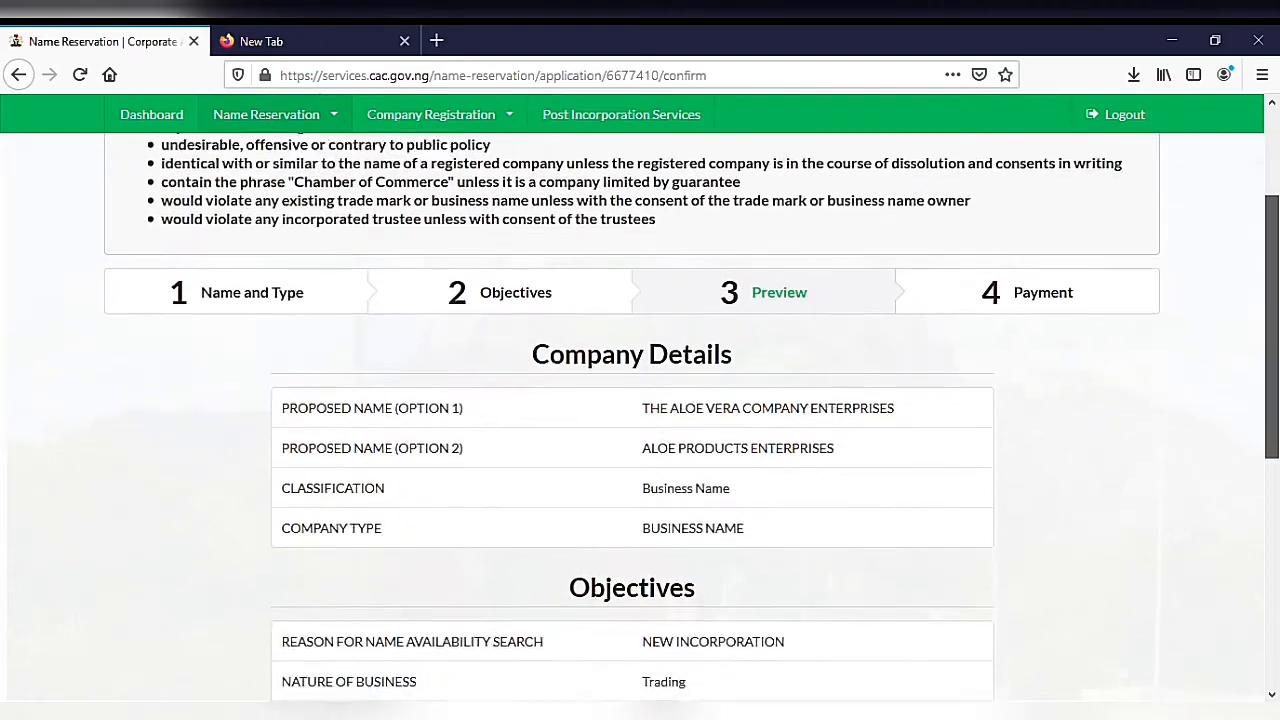
pyautogui.scroll(-2, 640, 420)
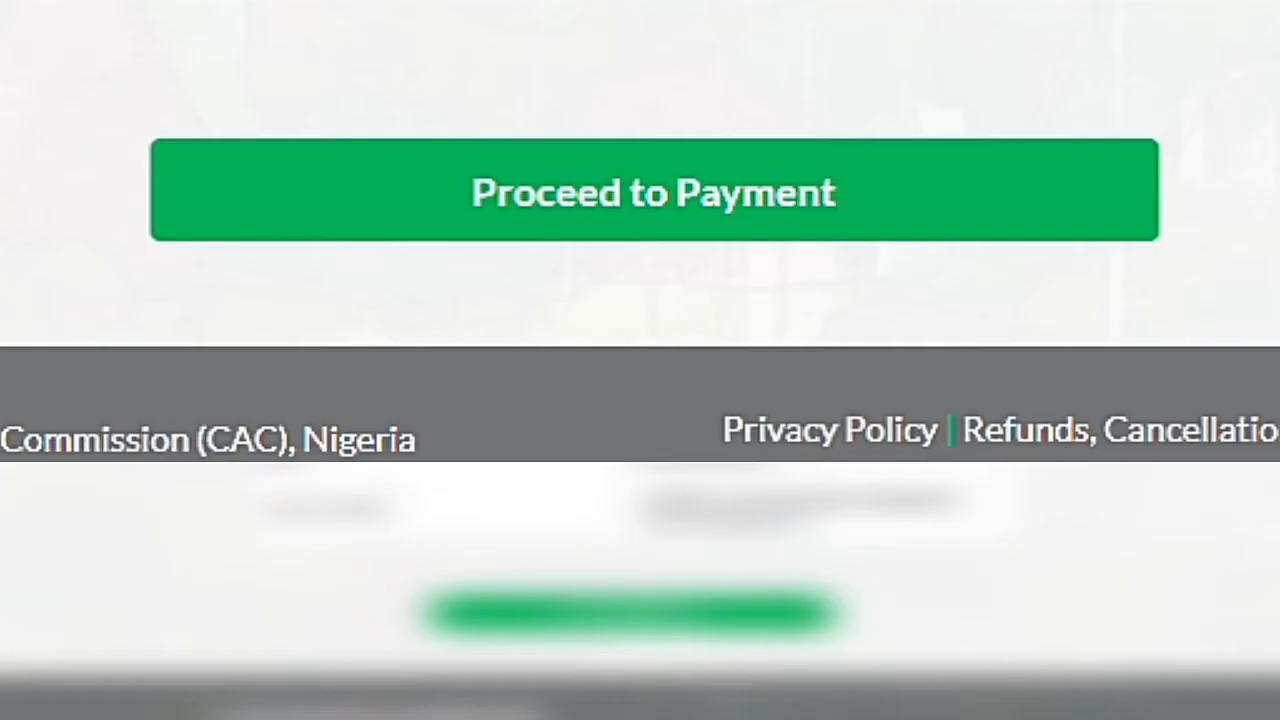
pyautogui.scroll(-1, 640, 230)
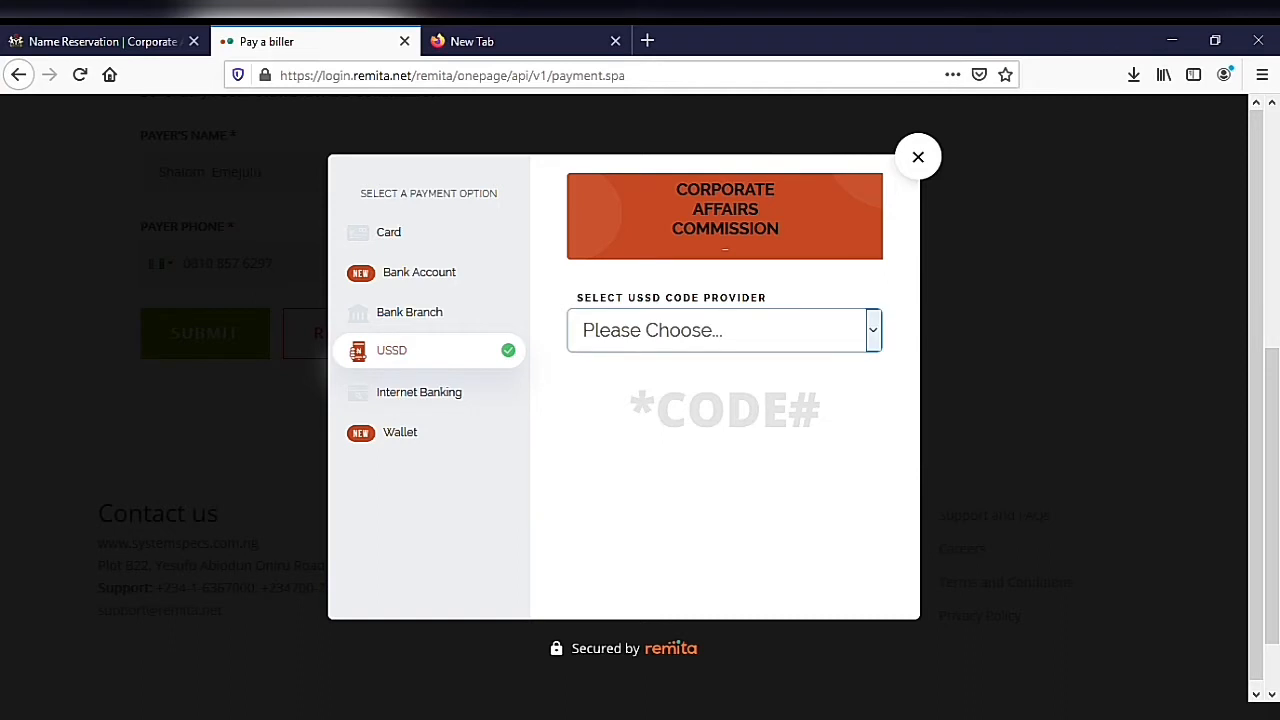
pyautogui.click(637, 390)
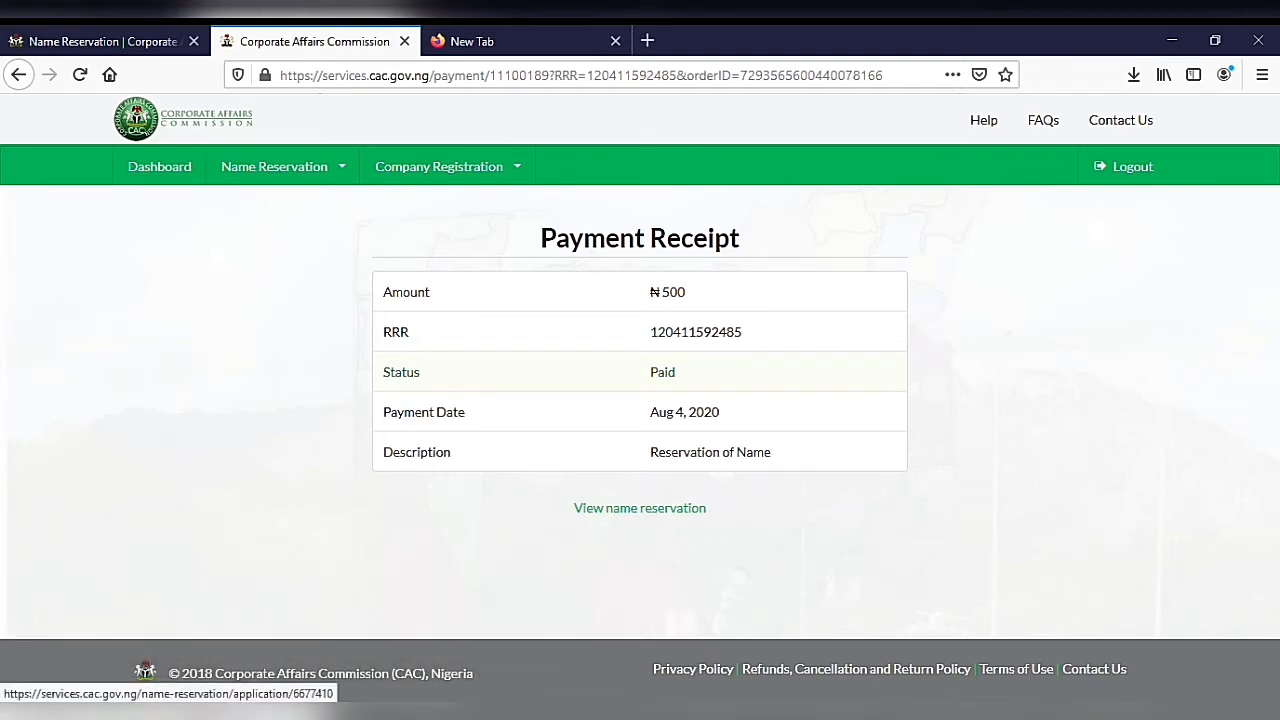
# Step: Open the name reservation from the payment receipt and review its company details and objectives
pyautogui.click(640, 508)
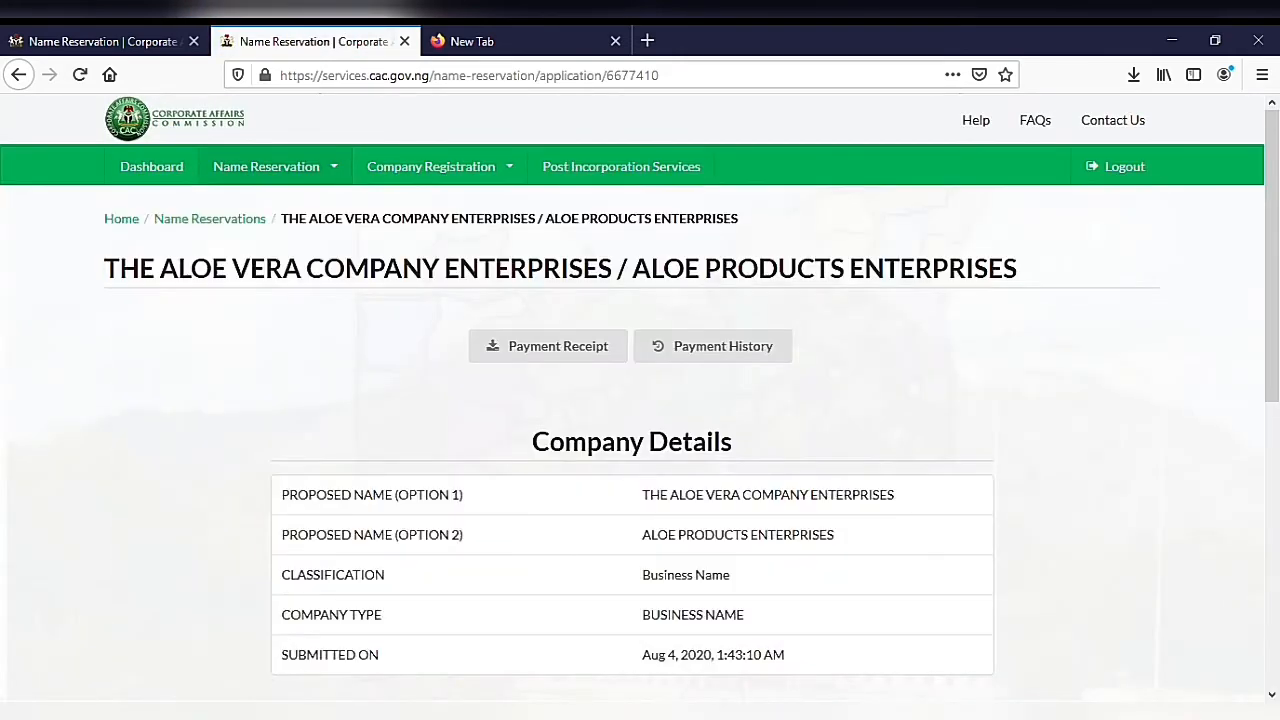
pyautogui.scroll(-2, 640, 406)
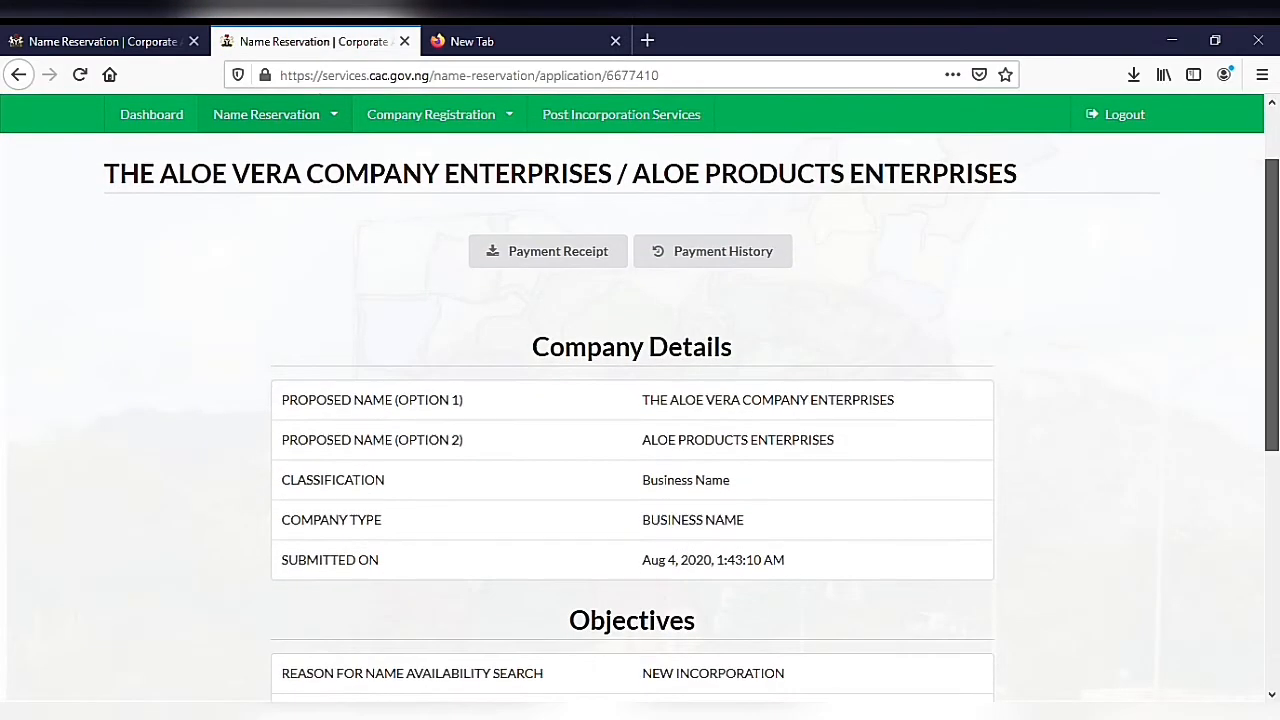
pyautogui.scroll(-2, 640, 406)
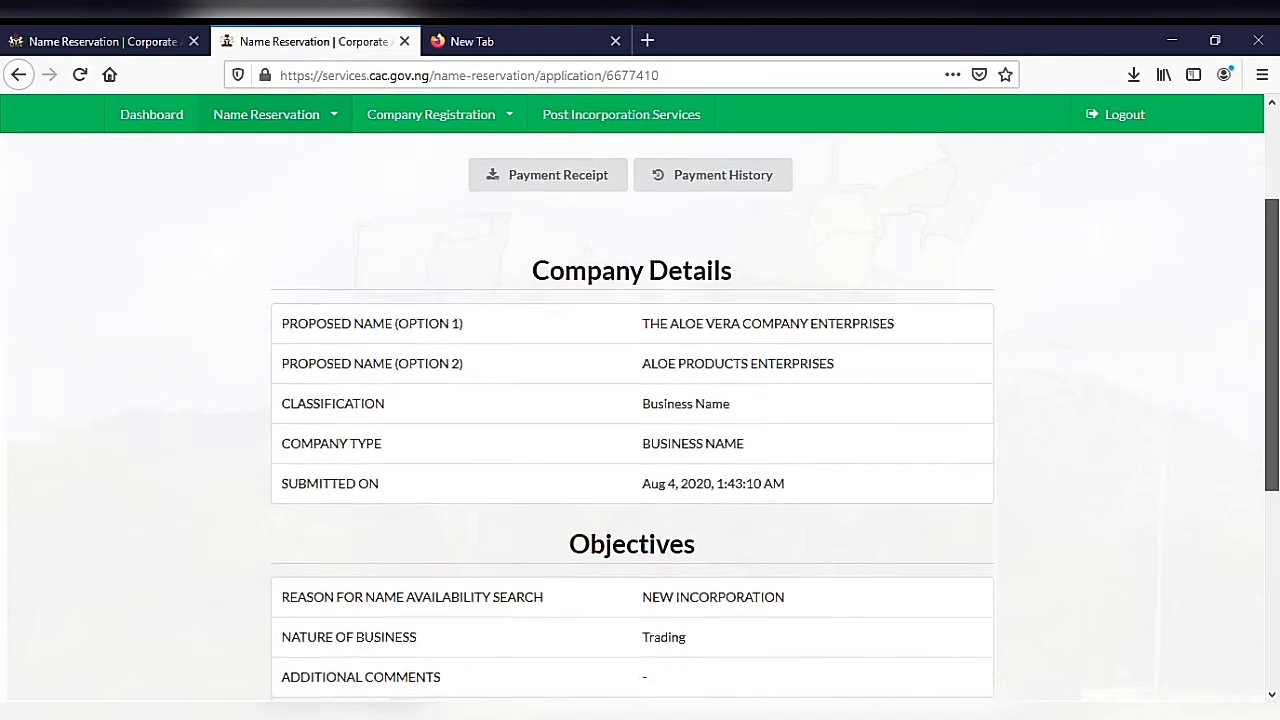
pyautogui.scroll(-1, 640, 406)
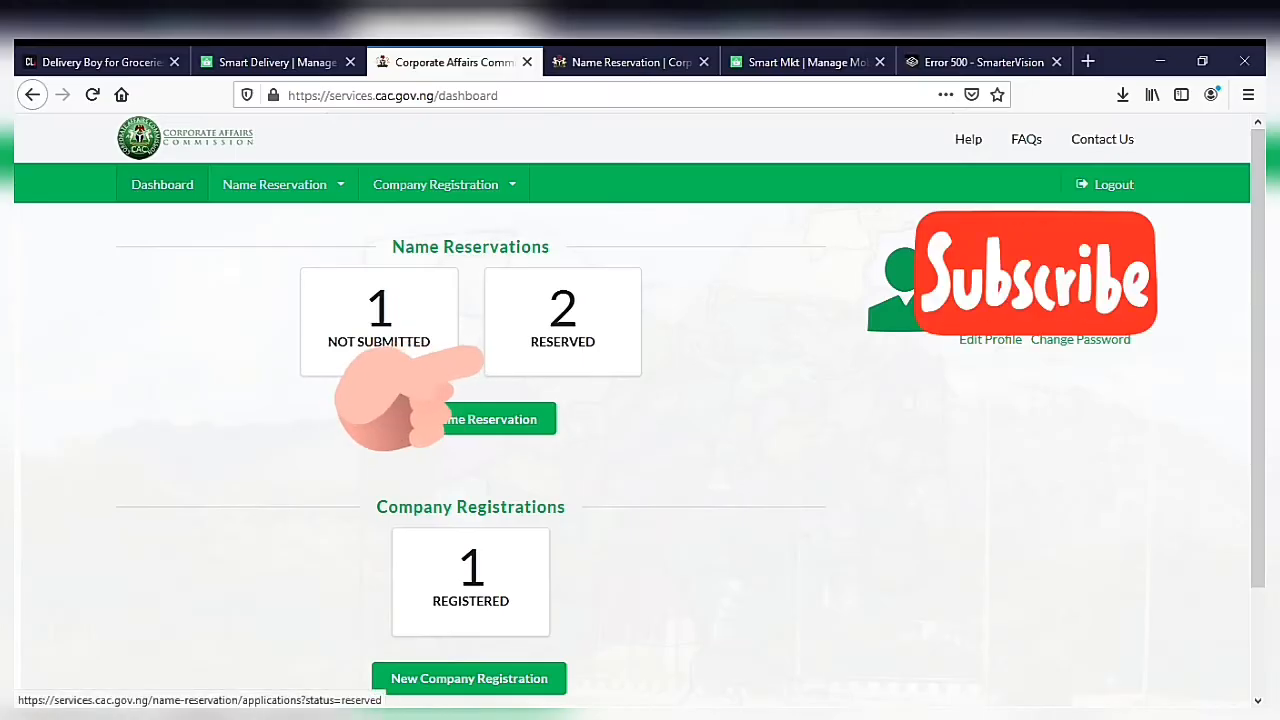
# Step: Open the approval note of the reserved THE ALOE VERA COMPANY ENTERPRISES / ALOE PRODUCTS ENTERPRISES application and copy its availability code
pyautogui.click(563, 326)
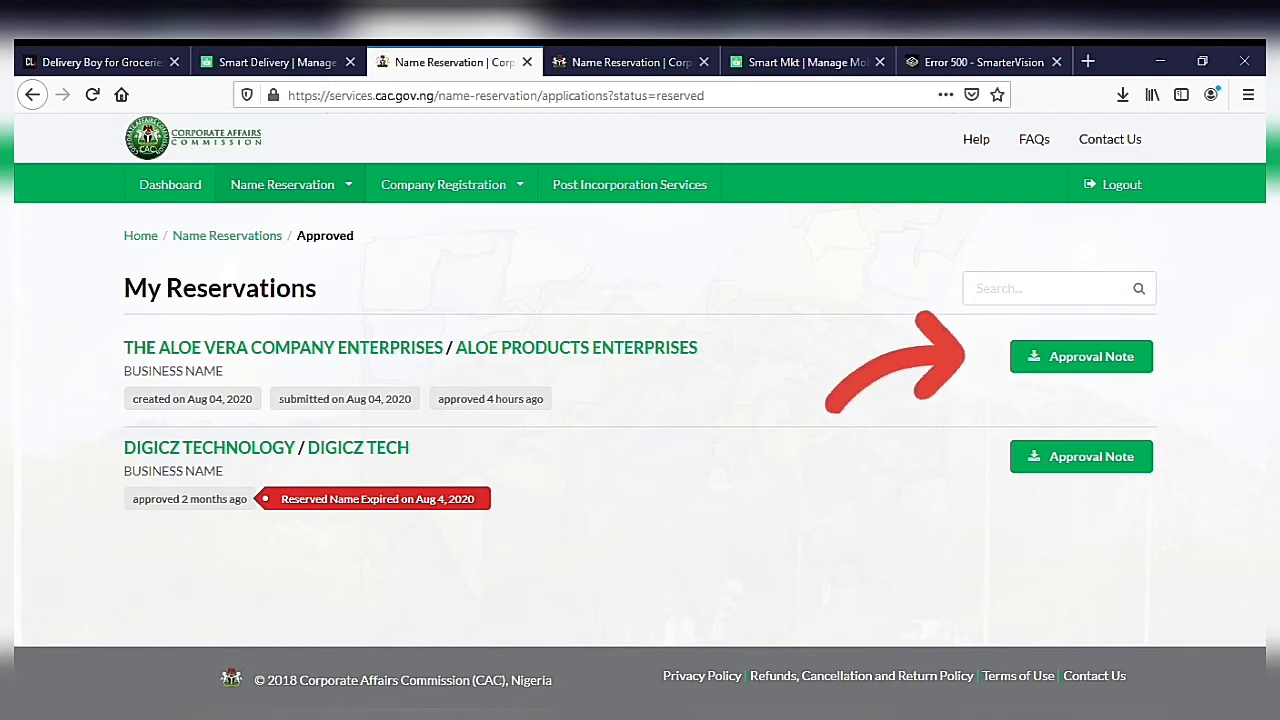
pyautogui.click(452, 185)
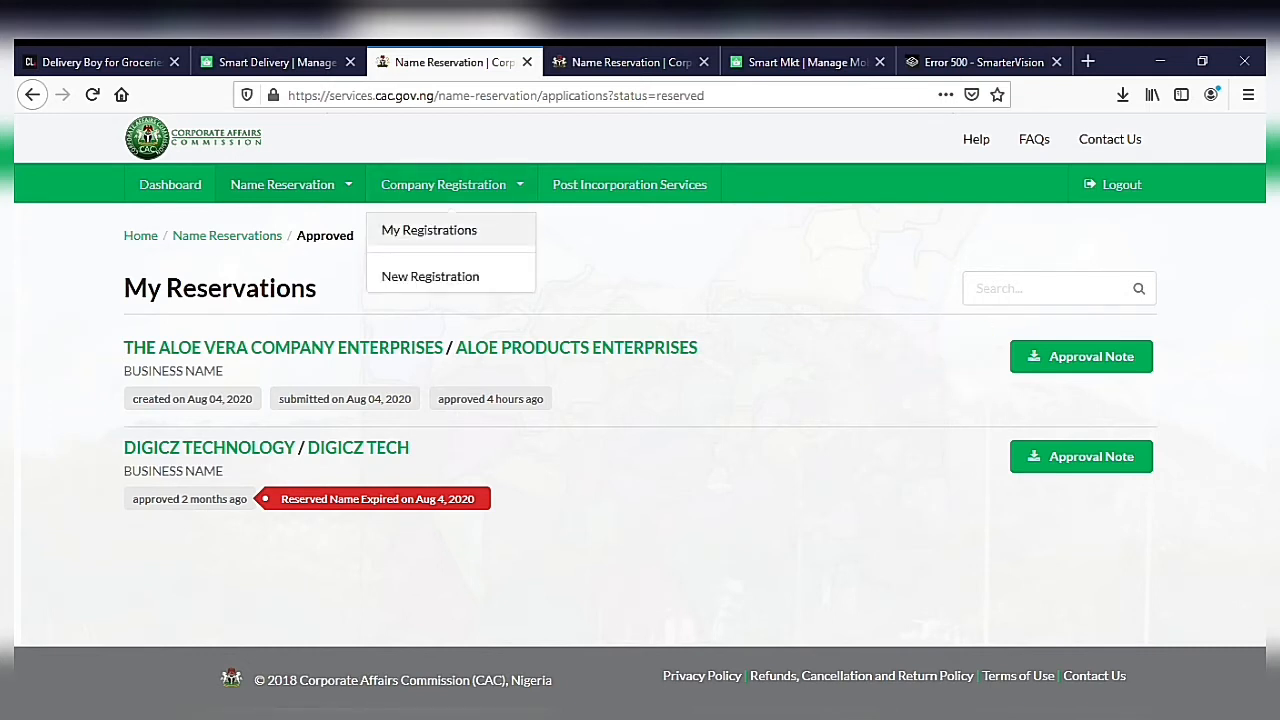
pyautogui.scroll(-1, 632, 400)
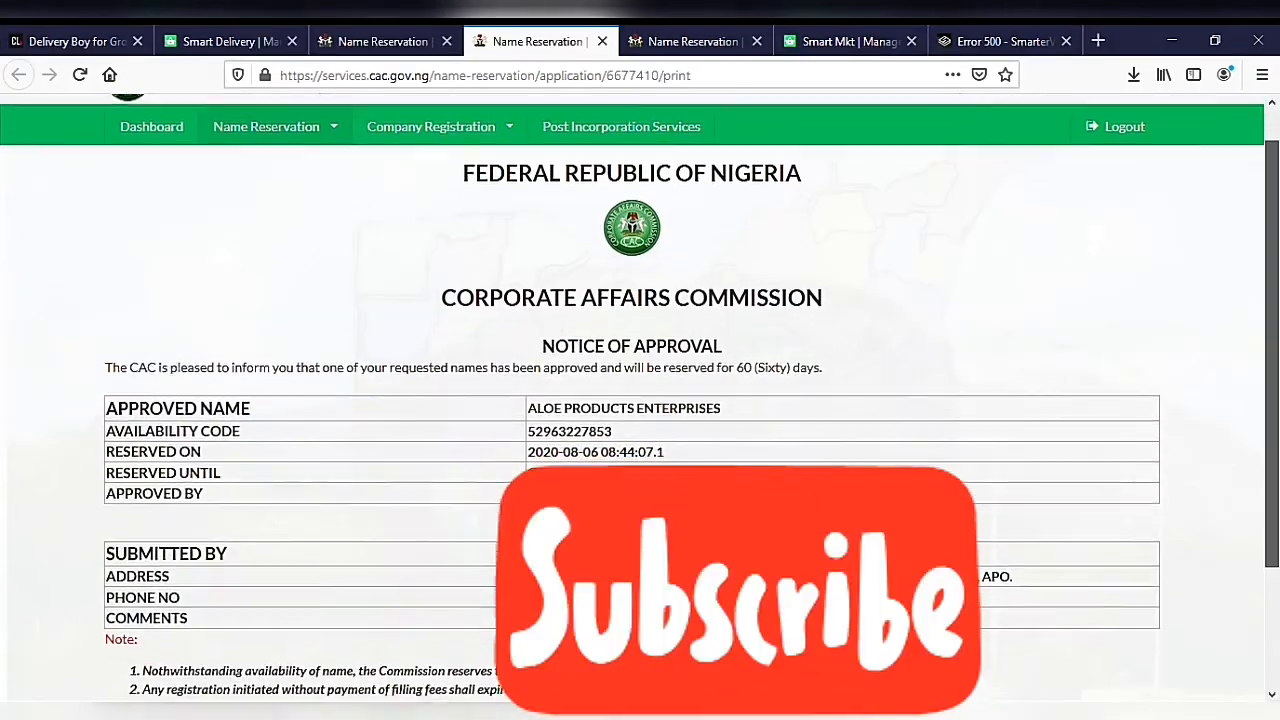
pyautogui.scroll(-2, 632, 400)
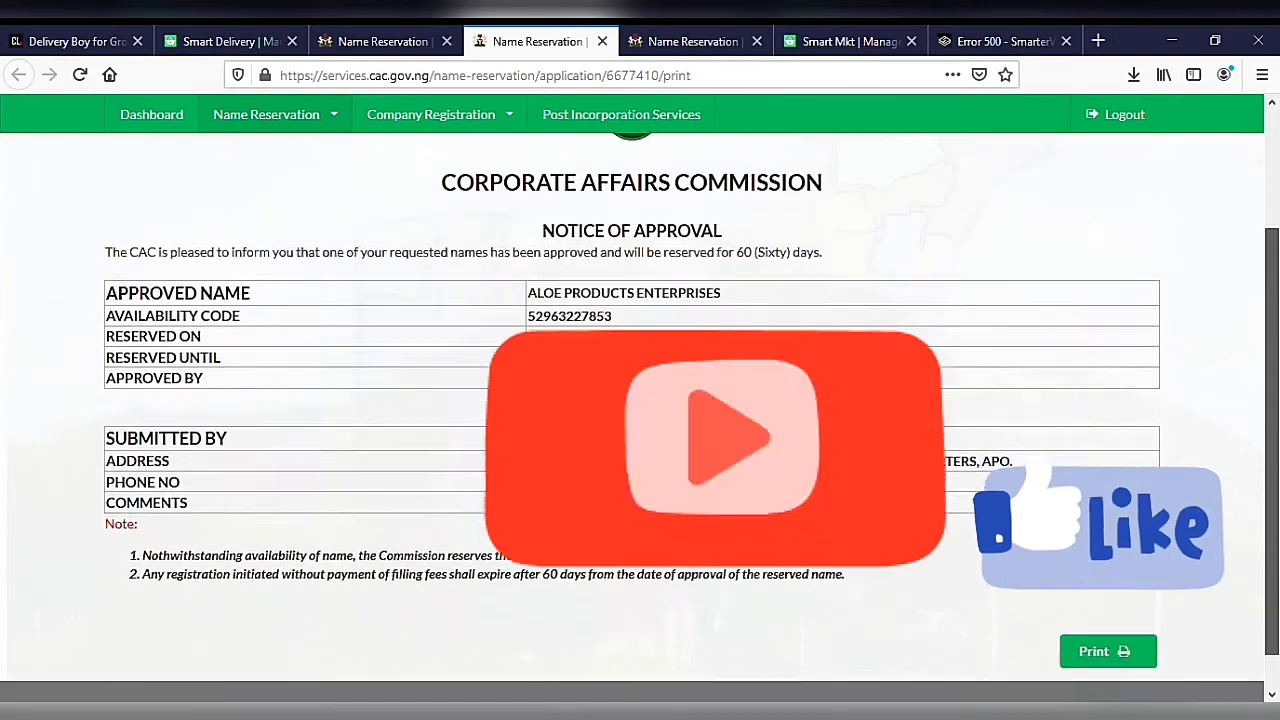
pyautogui.scroll(1, 632, 400)
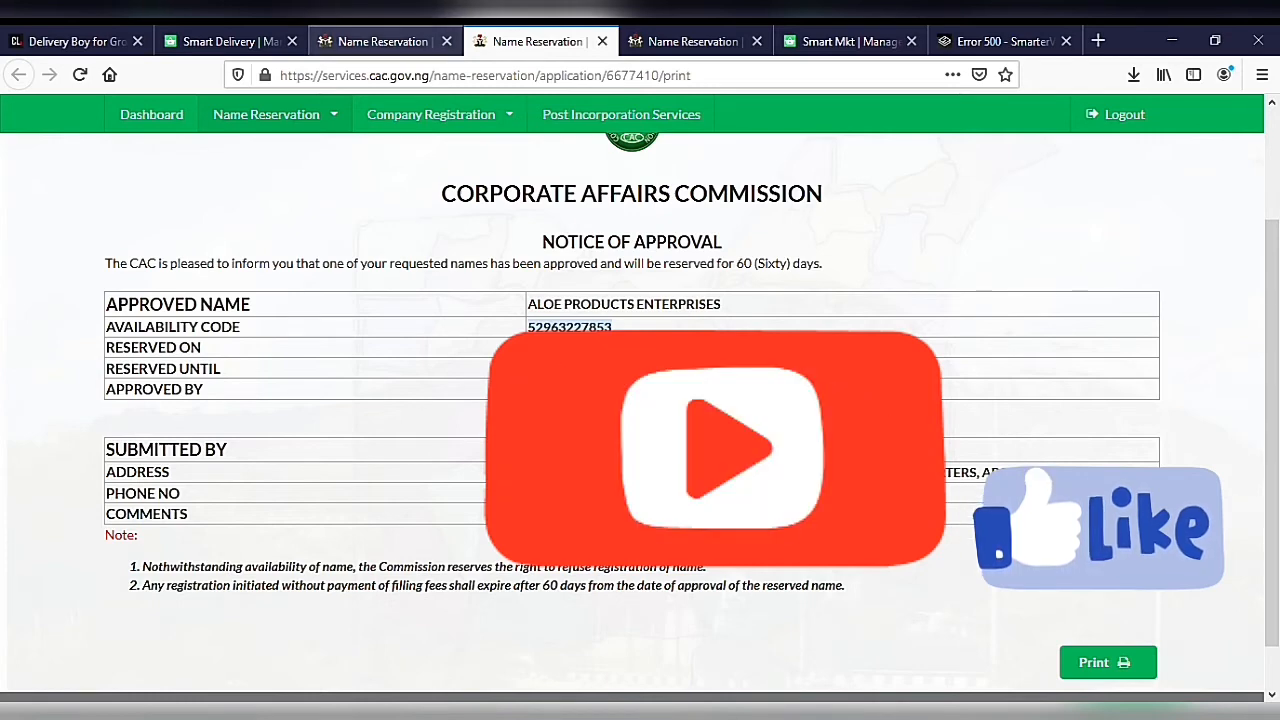
# Step: Start a new company registration for ALOE PRODUCTS ENTERPRISES using the copied availability code
pyautogui.click(383, 41)
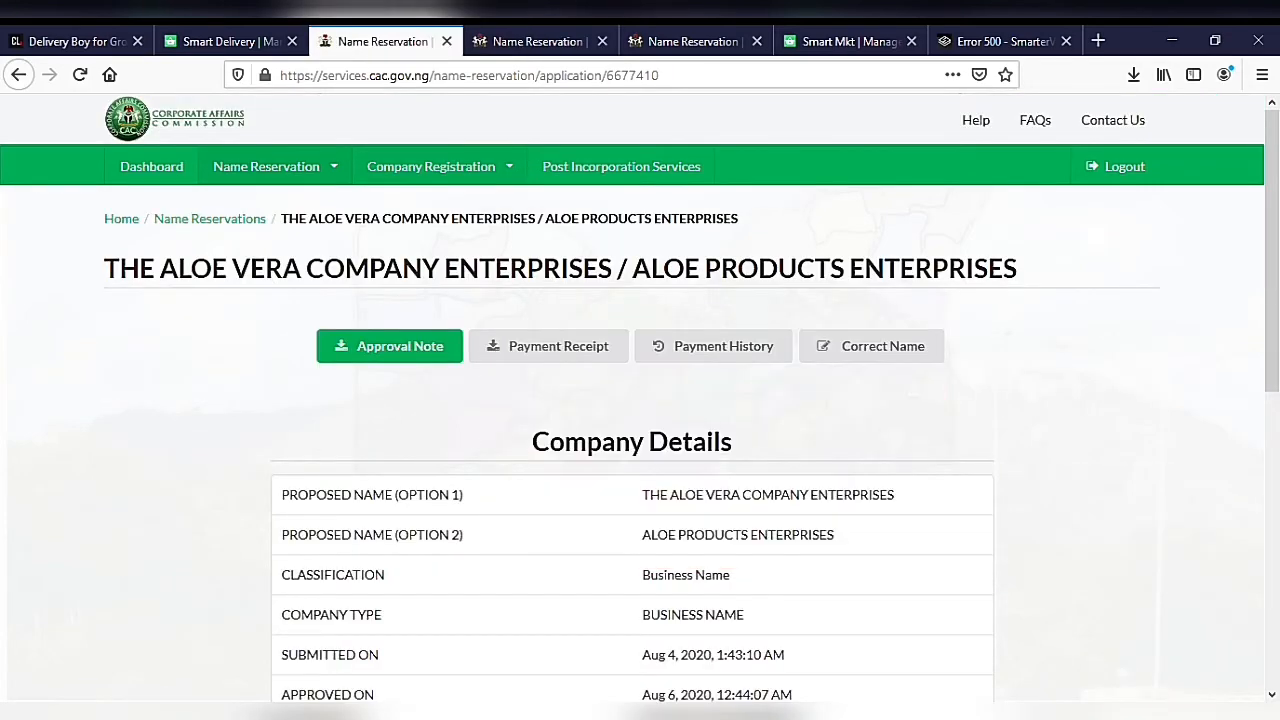
pyautogui.click(438, 167)
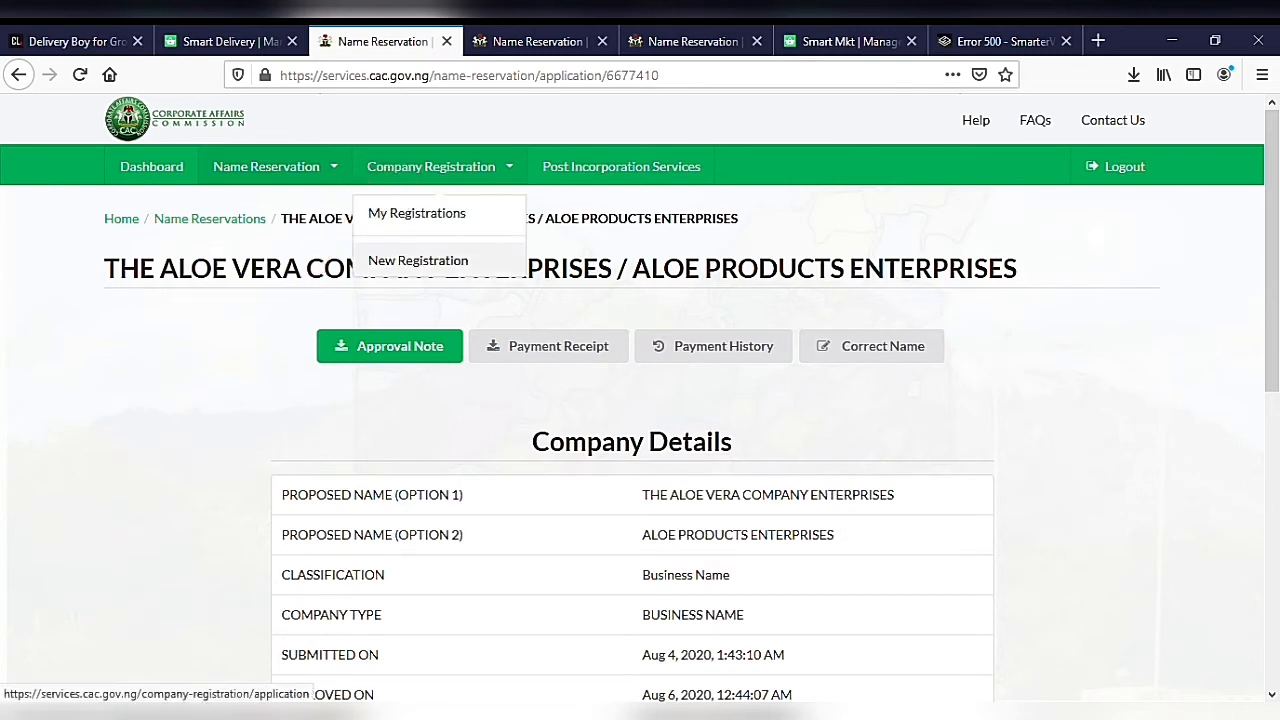
pyautogui.click(418, 260)
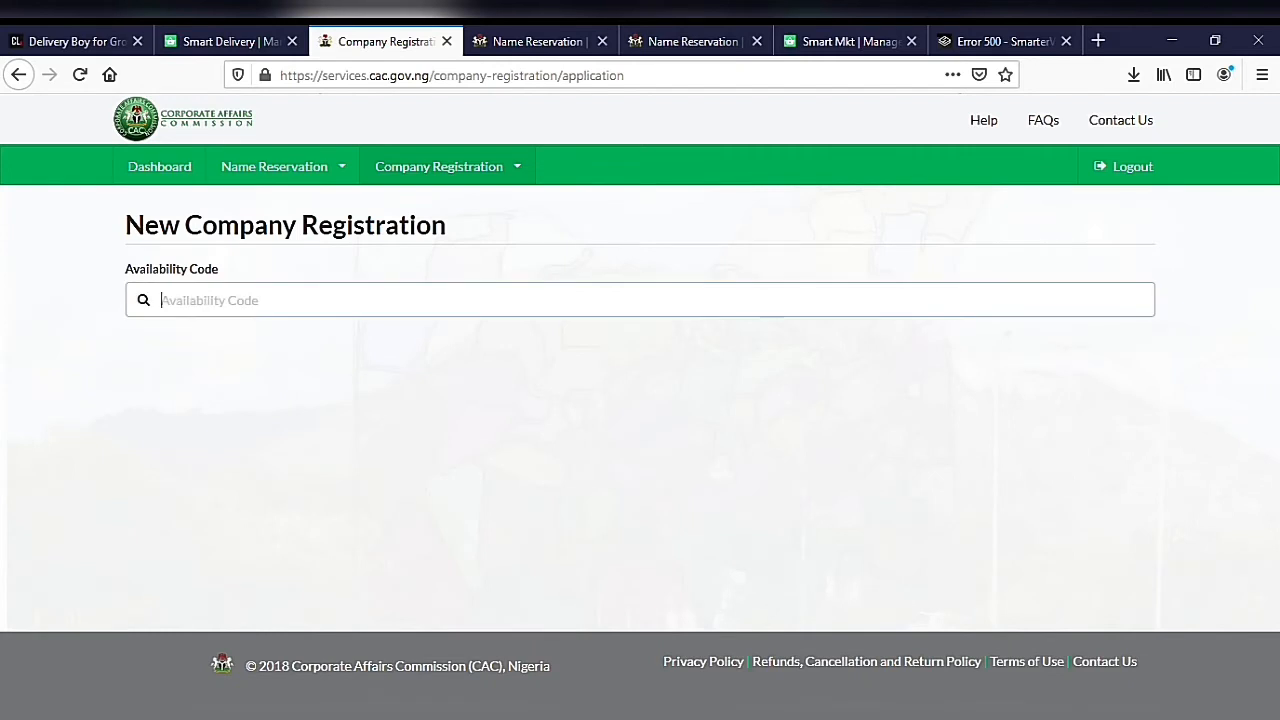
pyautogui.hotkey('ctrl', 'v')
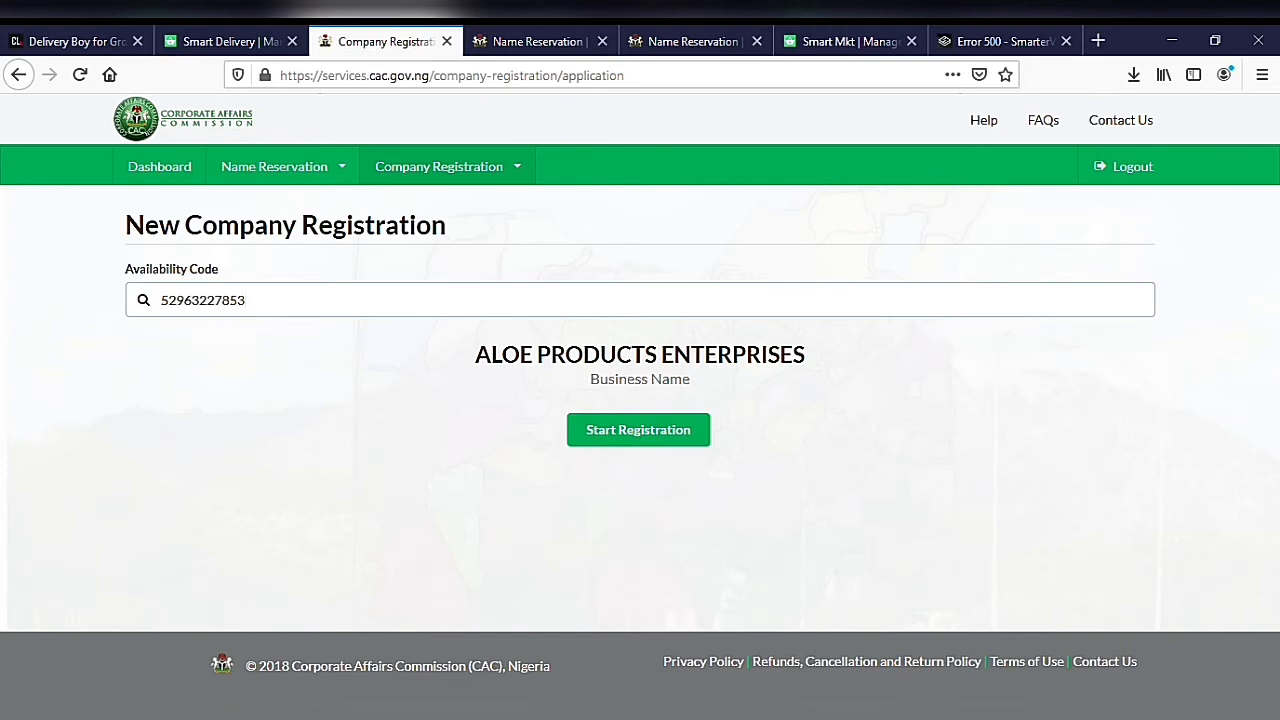
pyautogui.click(638, 430)
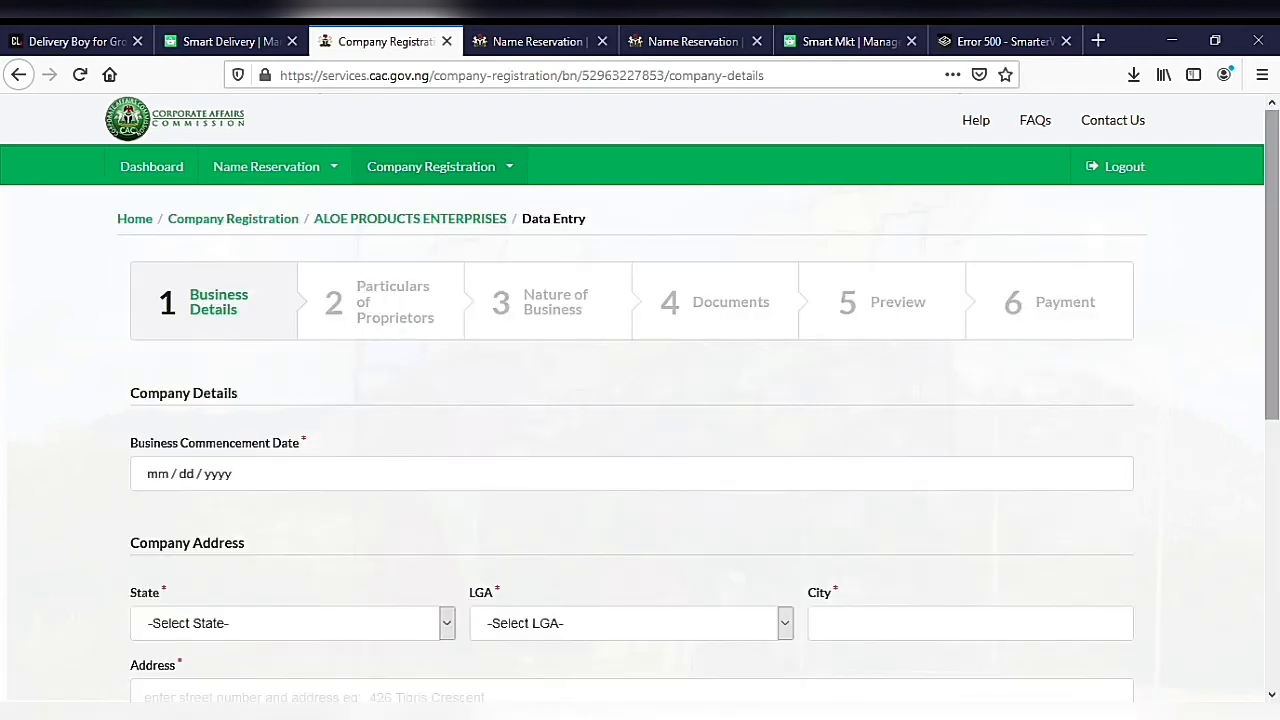
# Step: Complete the business details with the commencement date, state, LGA, city and company address, and save them
pyautogui.scroll(-2, 640, 400)
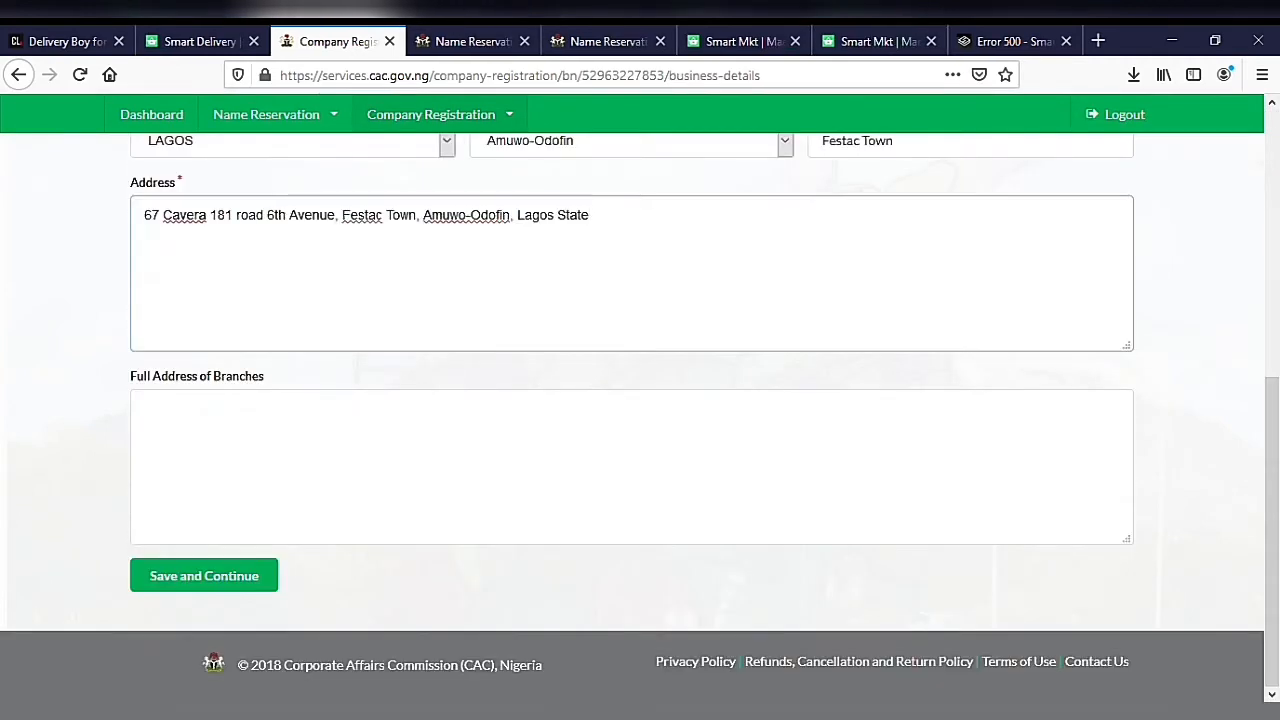
pyautogui.click(204, 576)
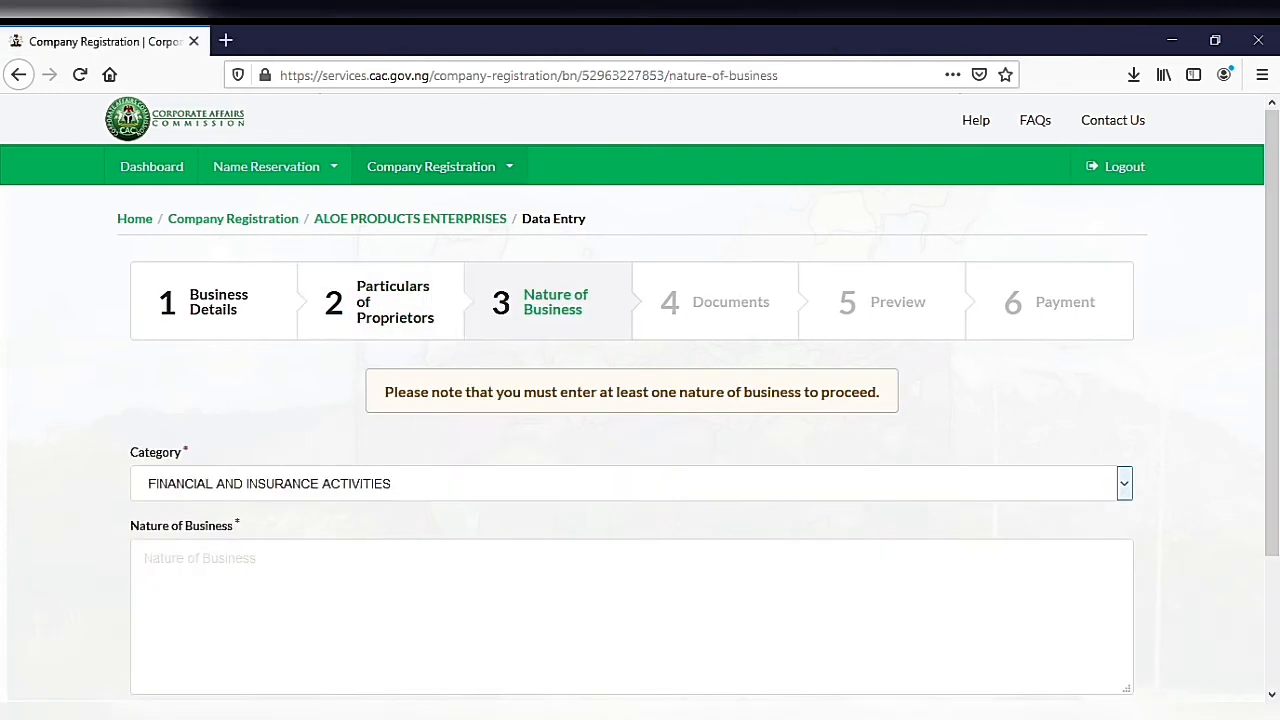
# Step: Set the nature of business category to OTHERS
pyautogui.press('Down')
pyautogui.press('Down')
pyautogui.press('Down')
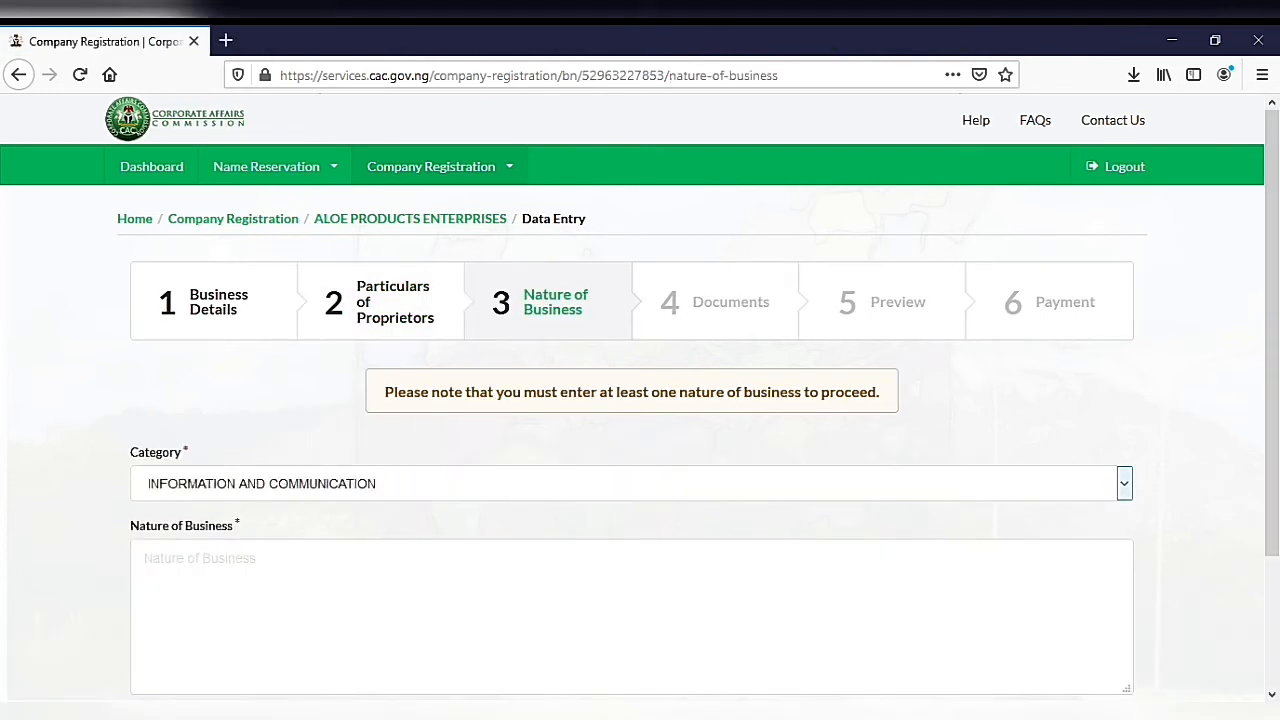
pyautogui.press('Down')
pyautogui.press('Down')
pyautogui.press('Down')
pyautogui.press('Down')
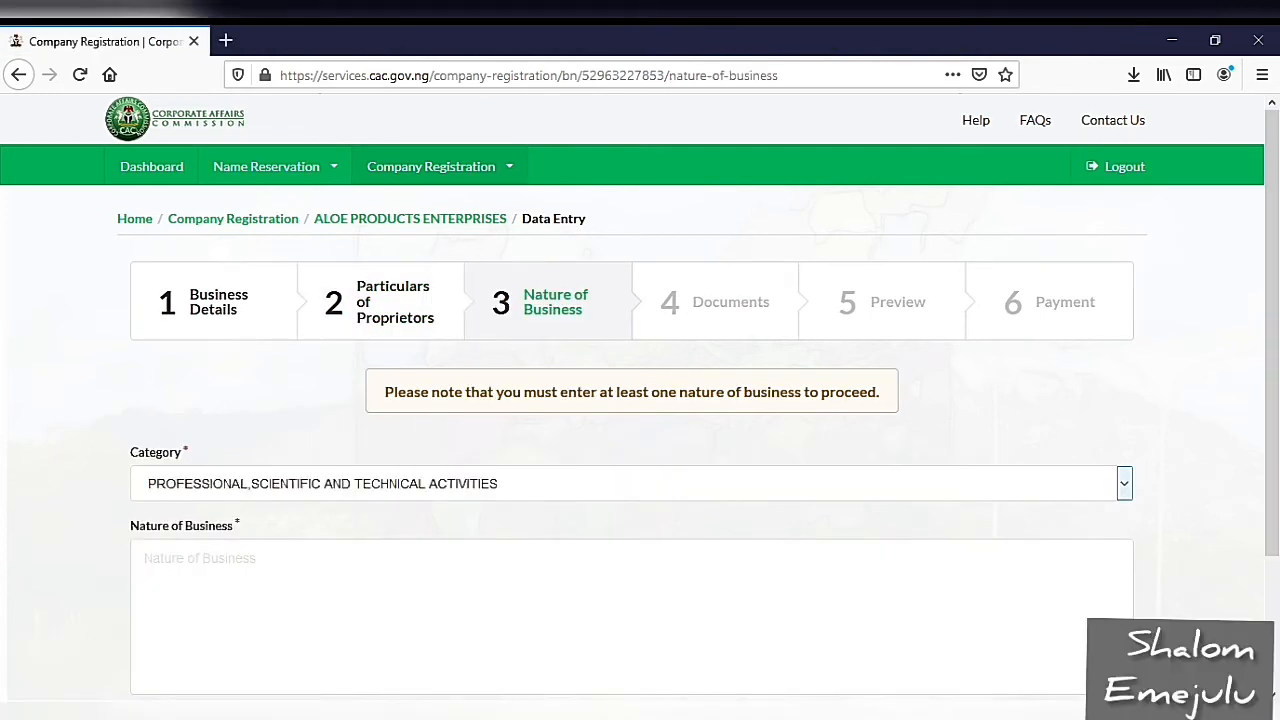
pyautogui.press('Down')
pyautogui.press('Down')
pyautogui.press('Down')
pyautogui.press('Down')
pyautogui.press('Down')
pyautogui.press('Down')
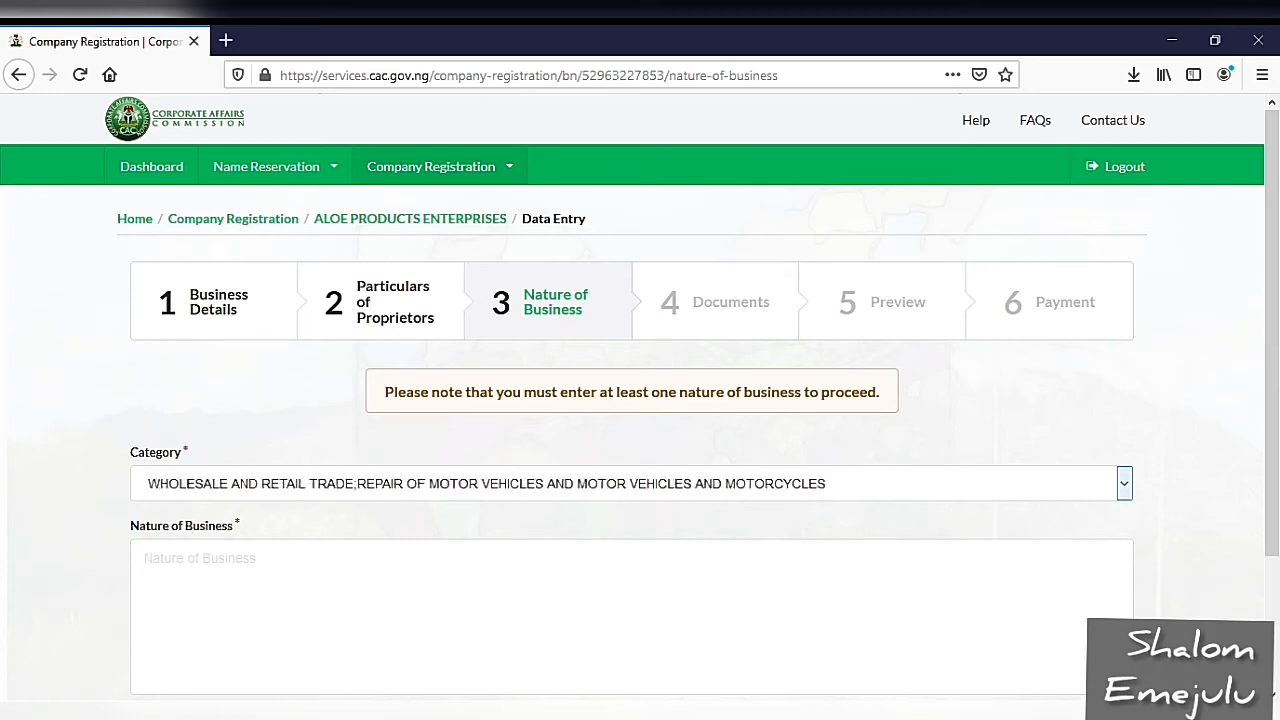
pyautogui.press('Up')
pyautogui.press('Up')
pyautogui.press('Up')
pyautogui.press('Up')
pyautogui.press('Up')
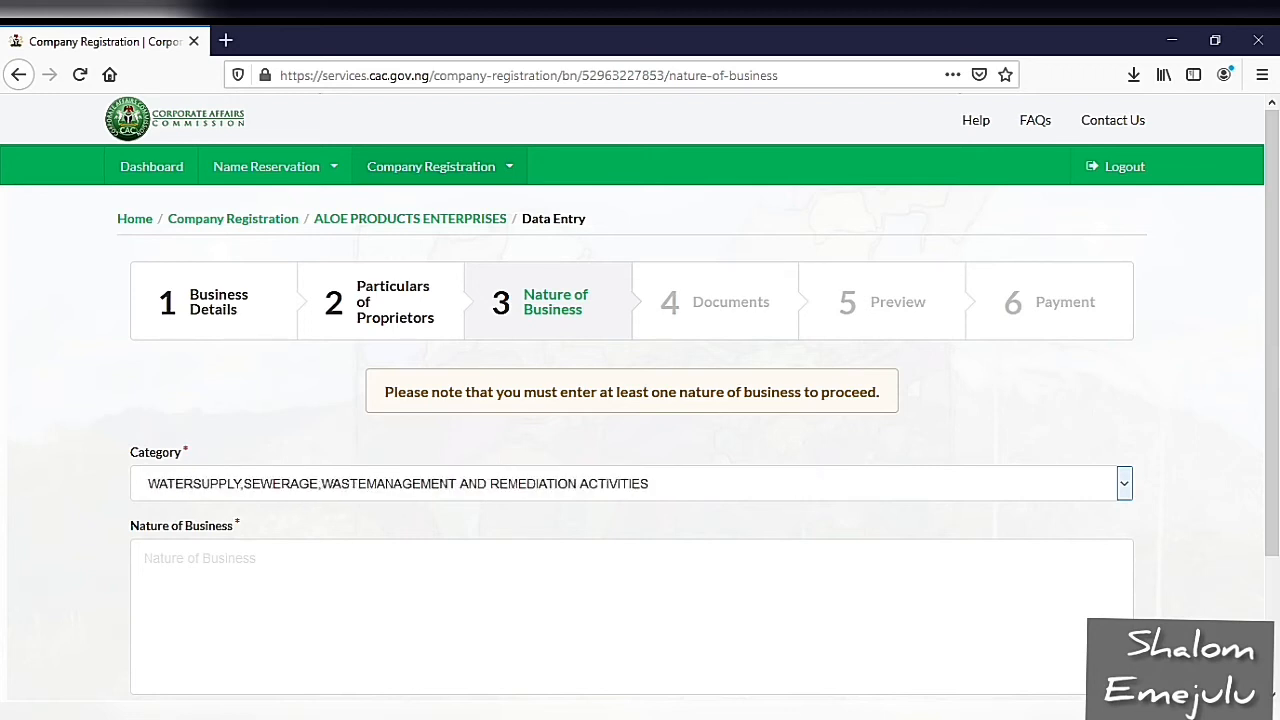
pyautogui.press('Up')
pyautogui.press('Up')
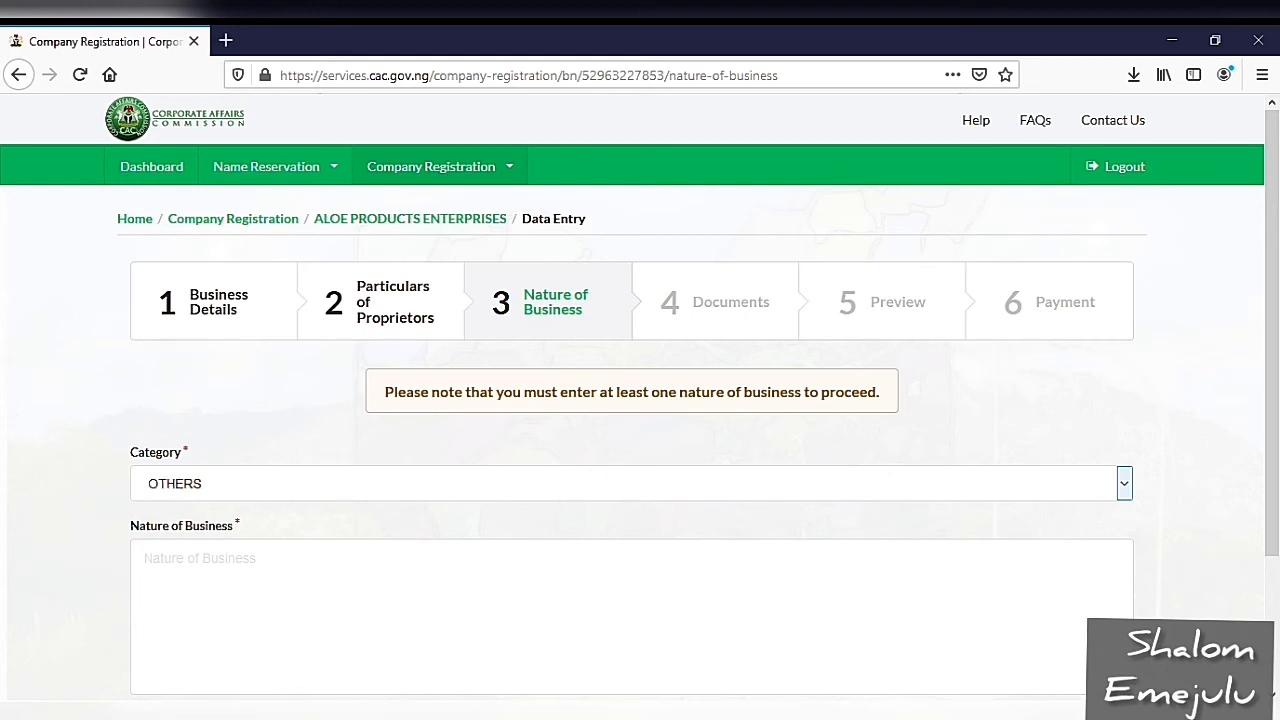
# Step: Enter Trading as the nature of business, save it and continue to the documents stage
pyautogui.click(145, 558)
pyautogui.write('Tr')
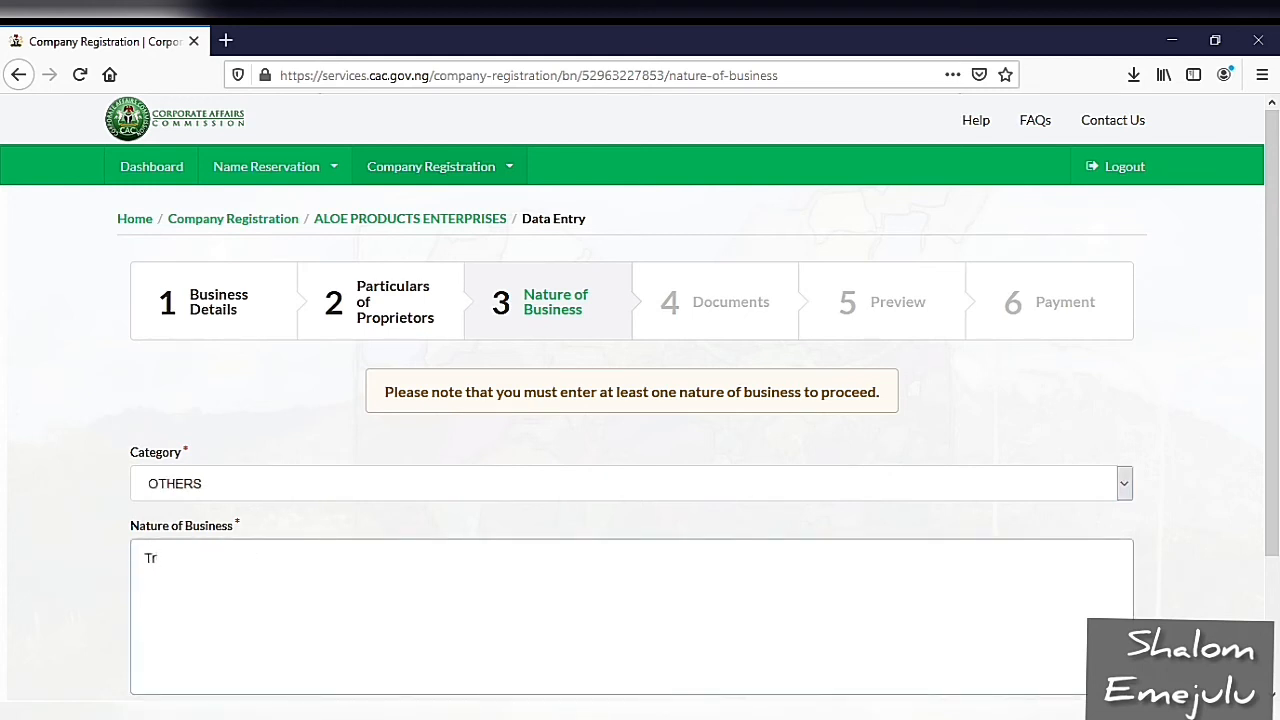
pyautogui.write('ading')
pyautogui.scroll(-2, 640, 400)
pyautogui.scroll(-1, 640, 400)
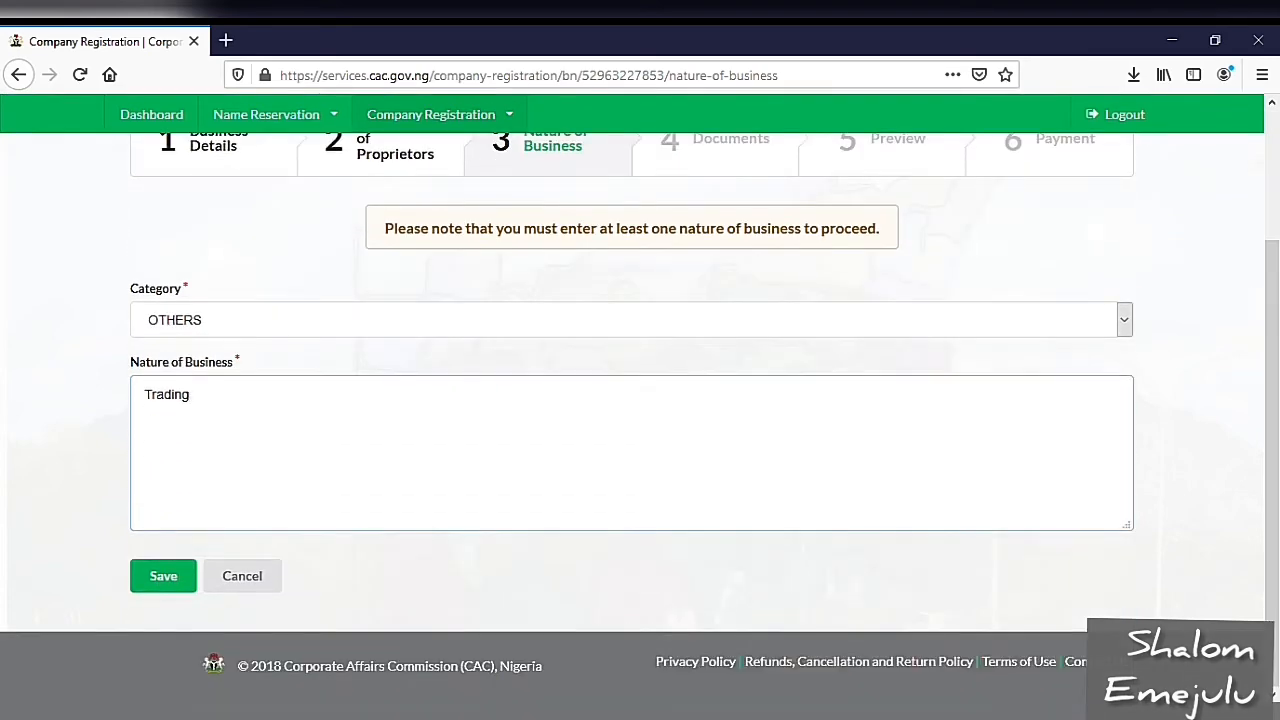
pyautogui.click(163, 576)
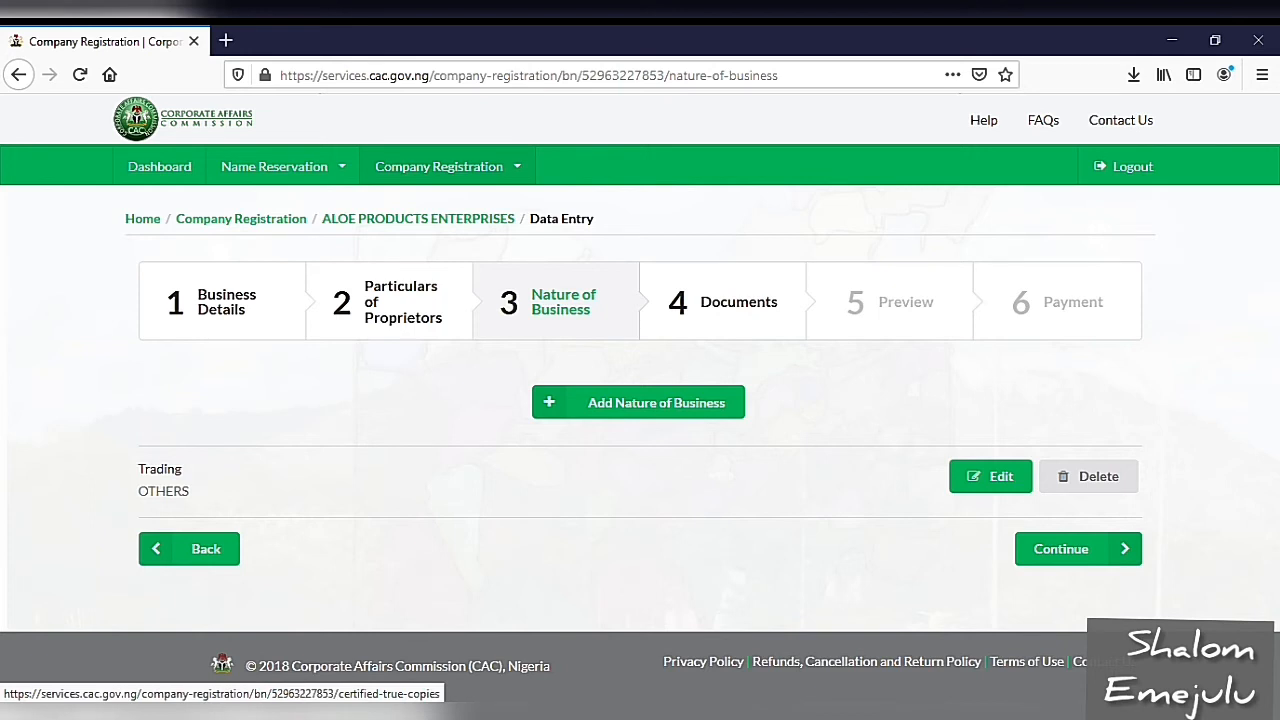
pyautogui.click(1077, 549)
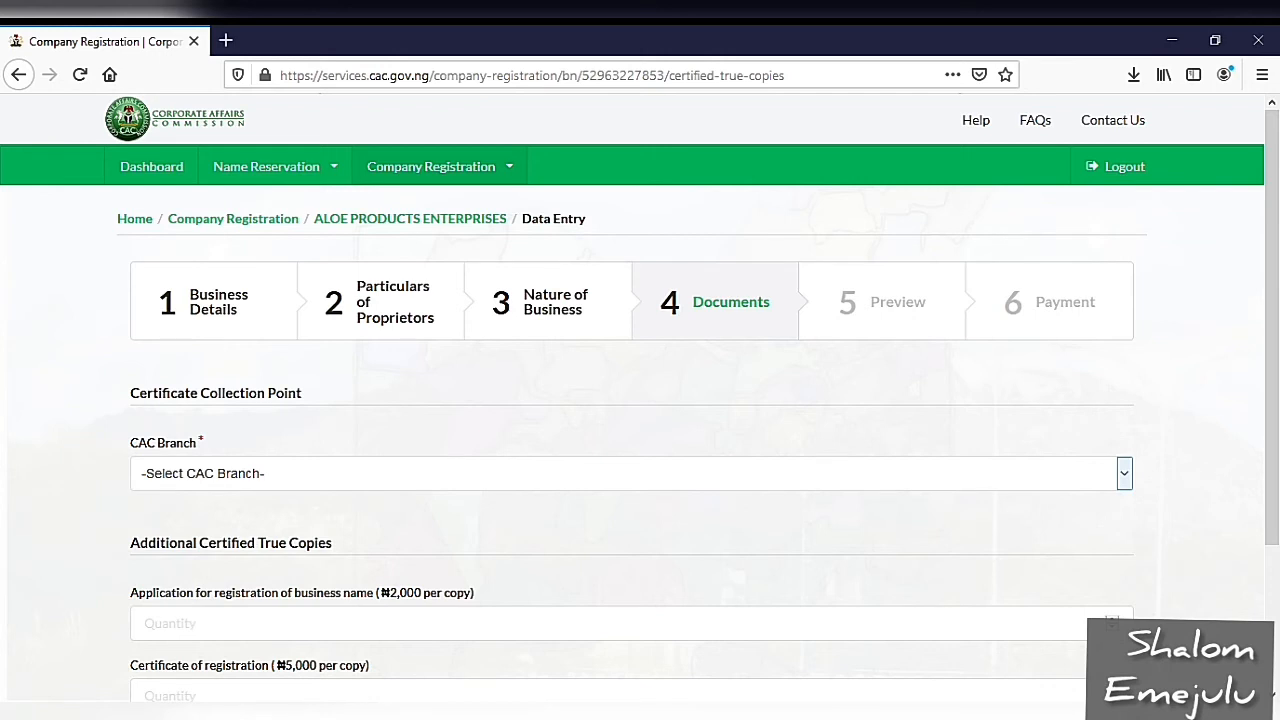
# Step: Choose FCT (HQ) as the certificate collection branch and save the documents stage without additional certified true copies
pyautogui.press('Down')
pyautogui.press('Down')
pyautogui.press('Down')
pyautogui.press('Down')
pyautogui.press('Down')
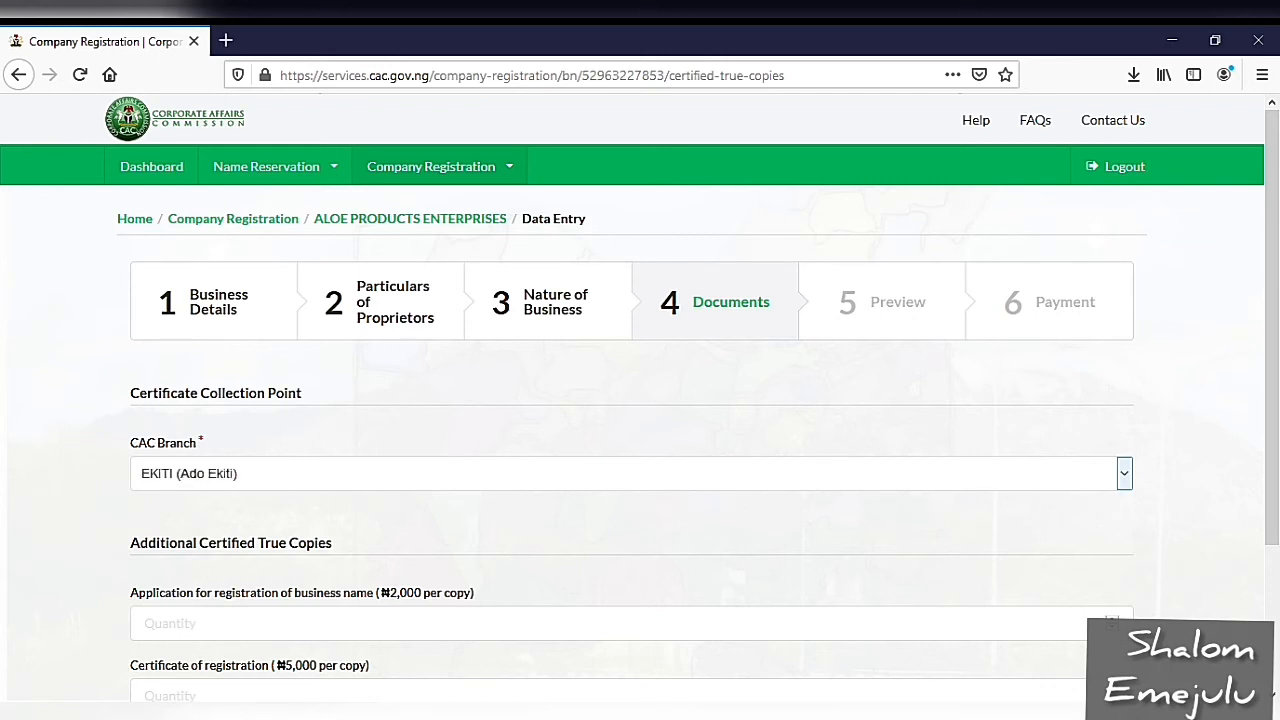
pyautogui.press('Down')
pyautogui.press('Down')
pyautogui.press('Down')
pyautogui.press('Up')
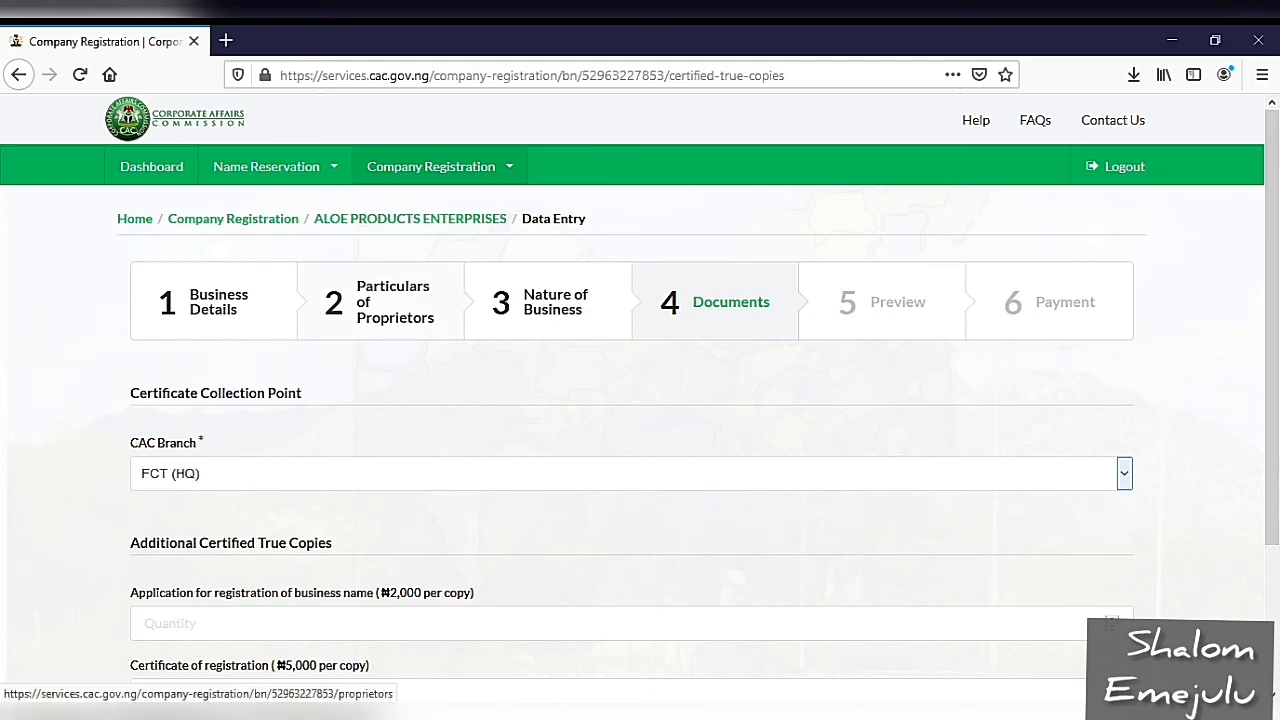
pyautogui.scroll(-3, 640, 400)
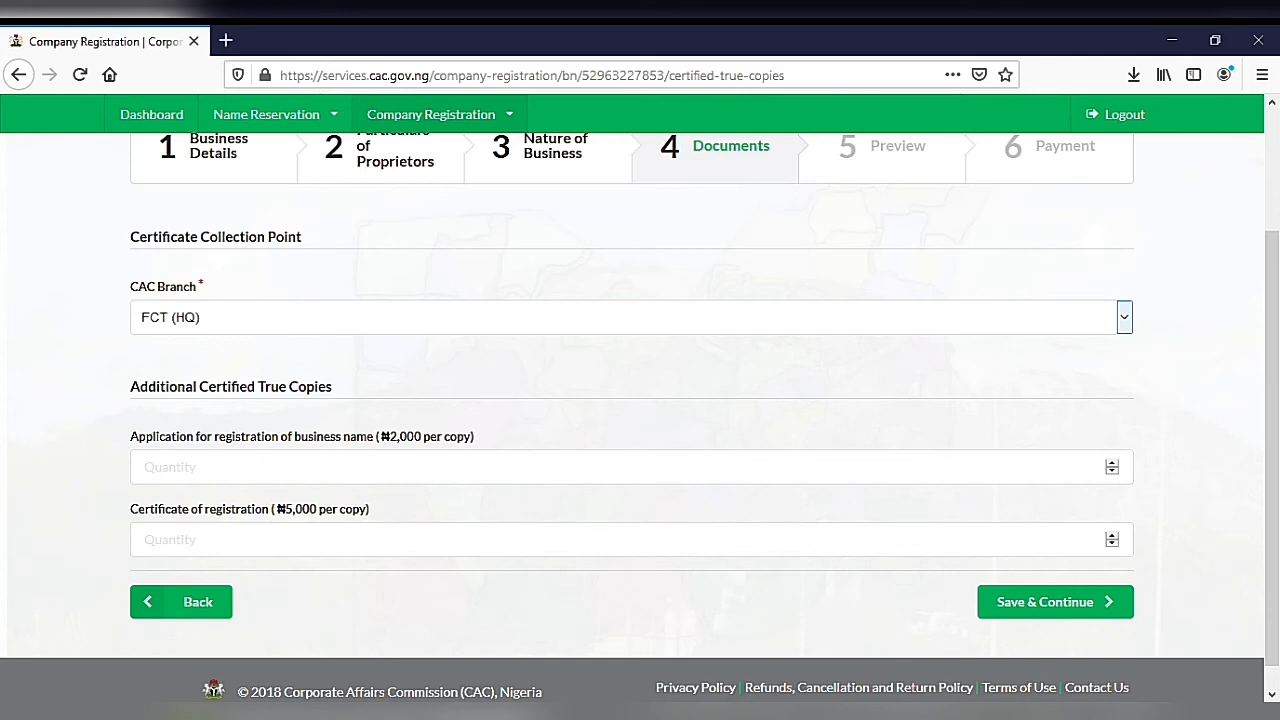
pyautogui.click(1055, 602)
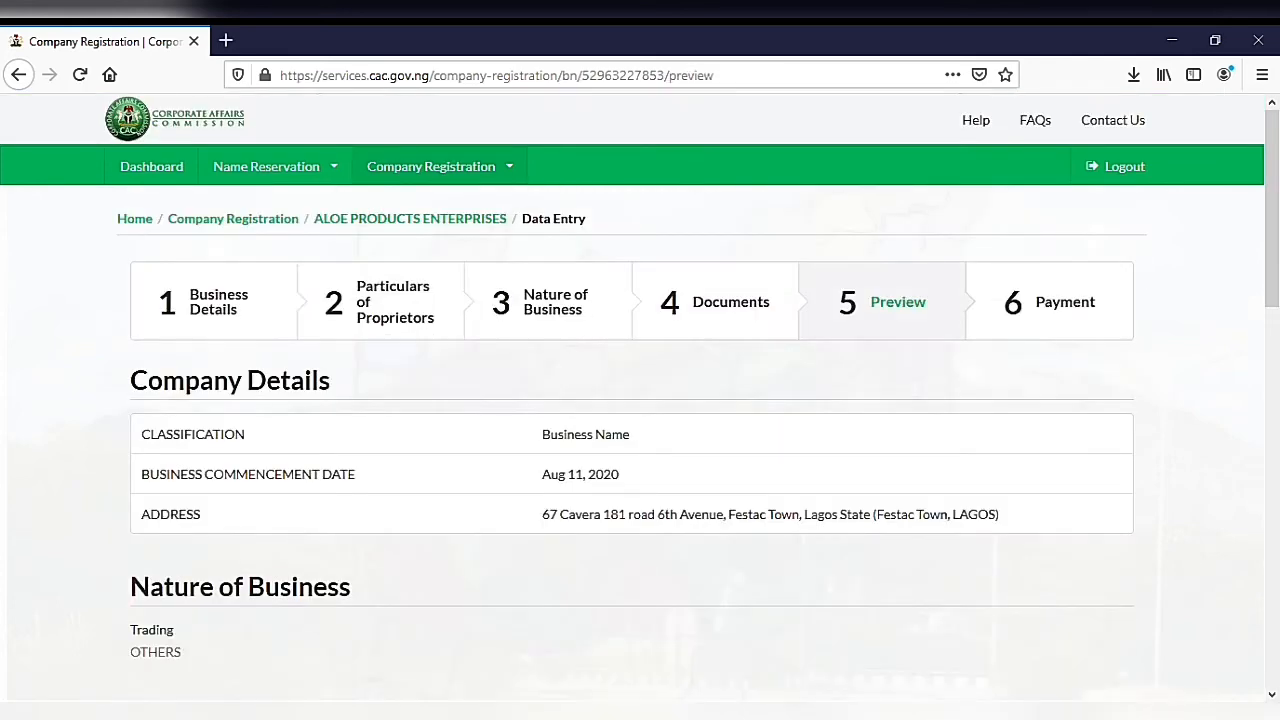
# Step: Review the registration preview and proceed to the payment stage for the business name registration fee
pyautogui.scroll(-2, 632, 410)
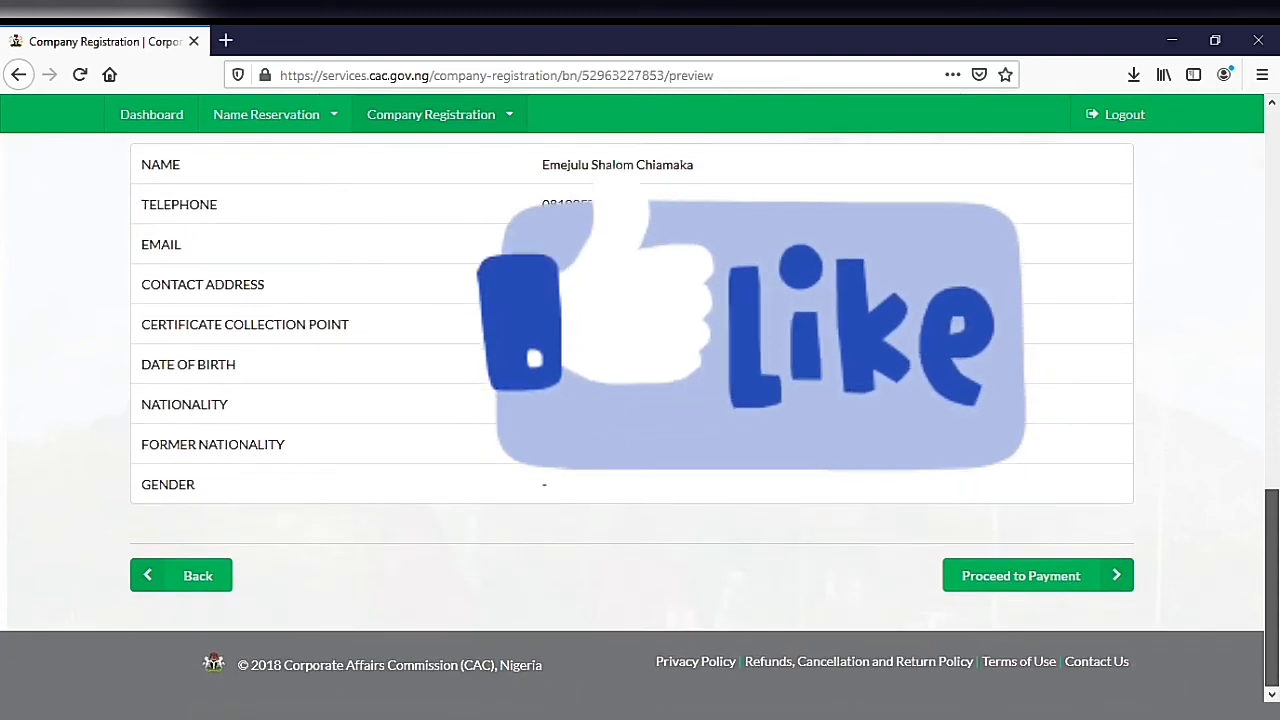
pyautogui.click(1021, 575)
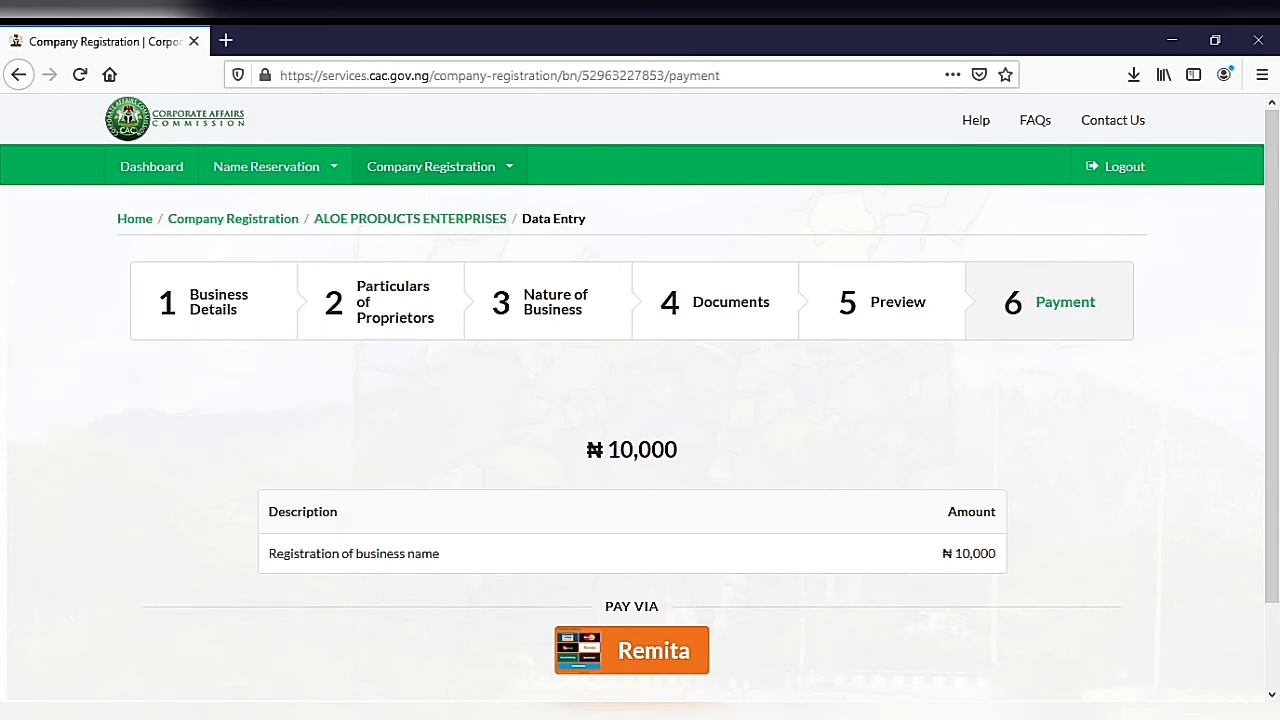
pyautogui.scroll(-2, 640, 400)
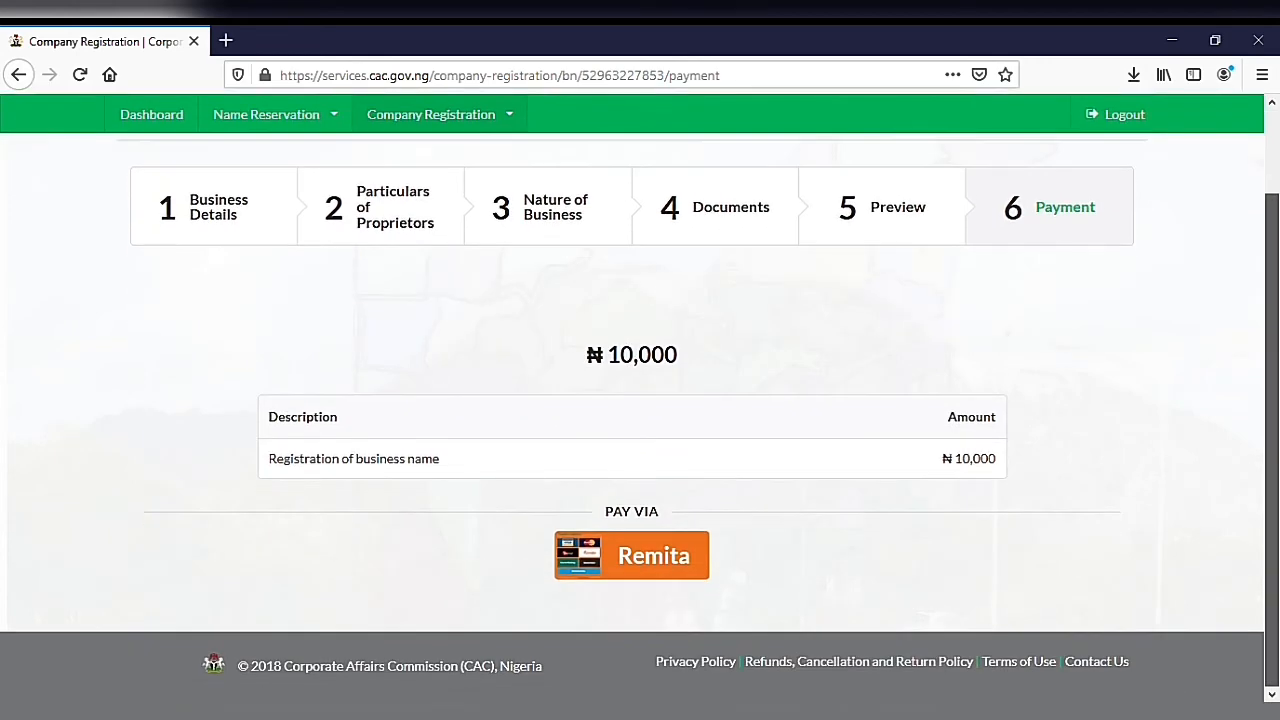
pyautogui.scroll(1, 640, 420)
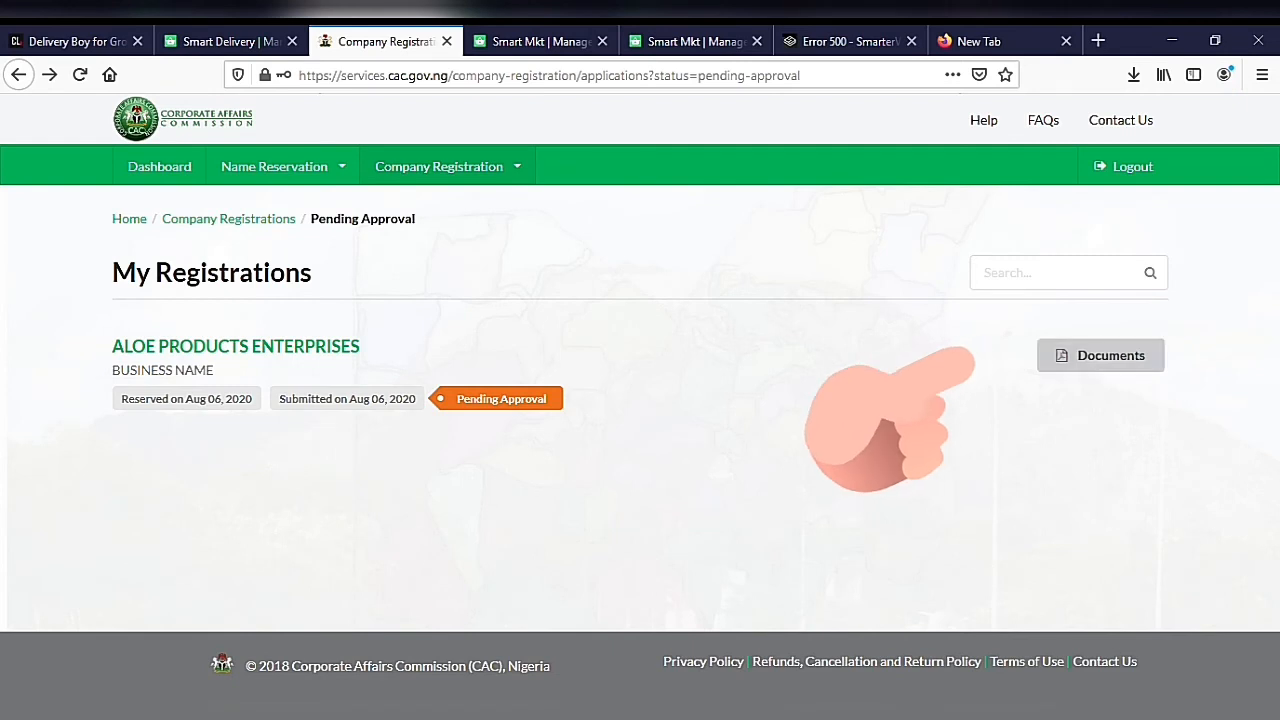
# Step: Open the documents of the pending ALOE PRODUCTS ENTERPRISES registration and go to the Document Upload Service
pyautogui.click(1101, 356)
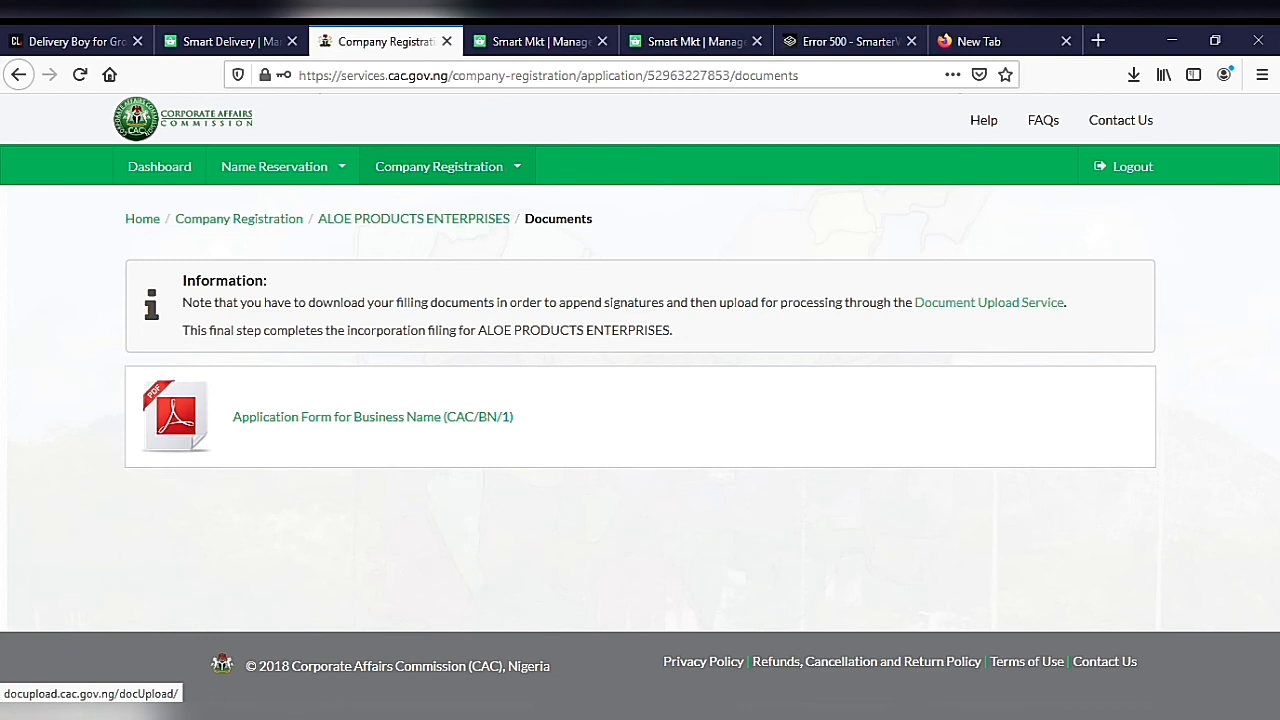
pyautogui.click(989, 302)
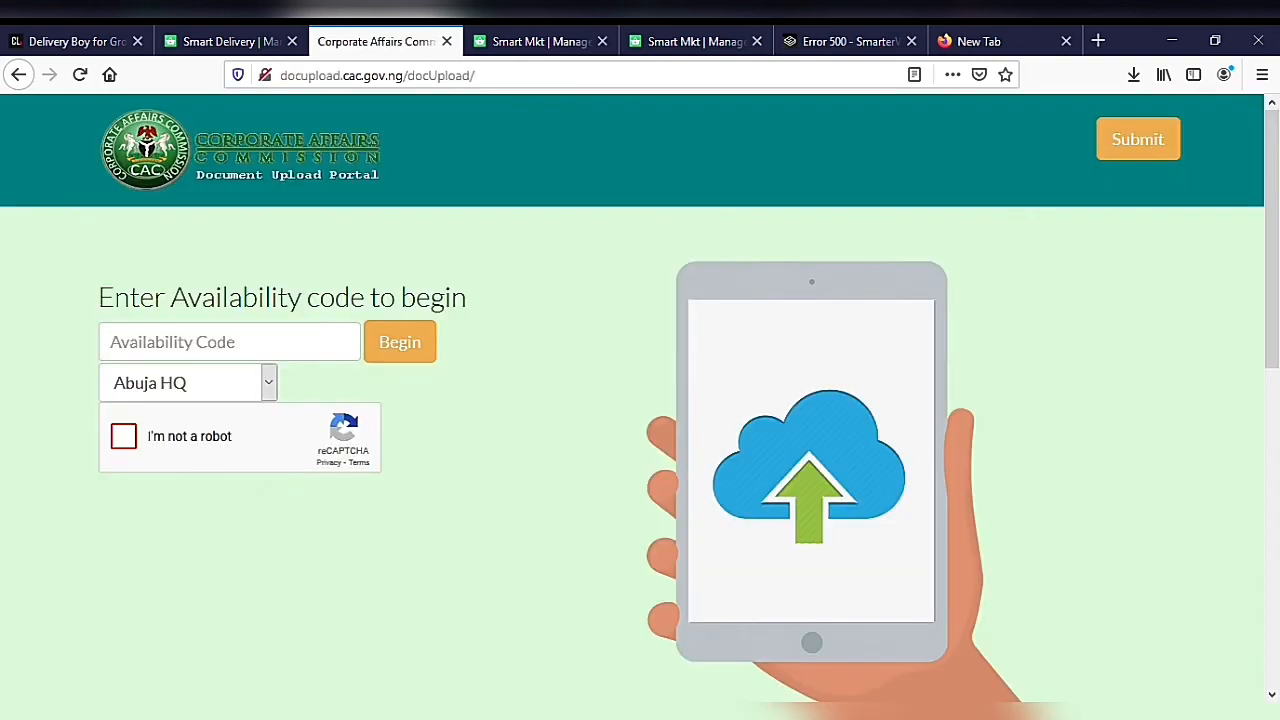
pyautogui.click(229, 342)
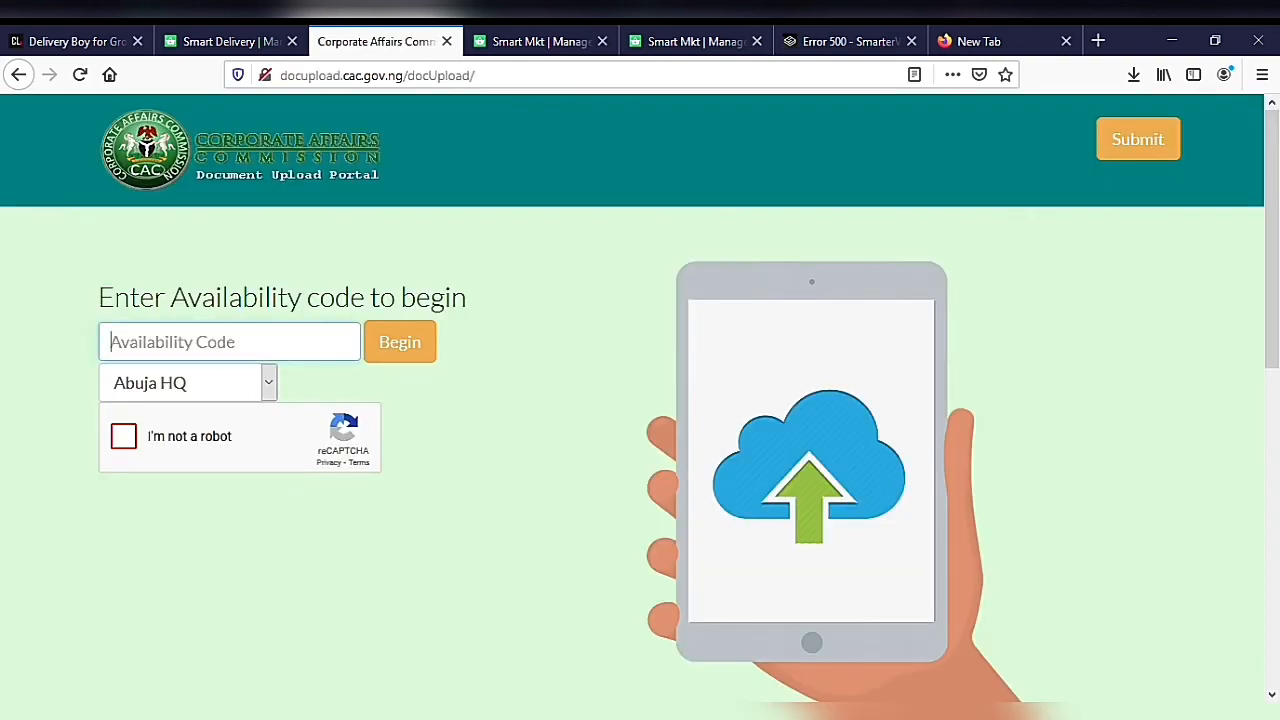
pyautogui.click(268, 383)
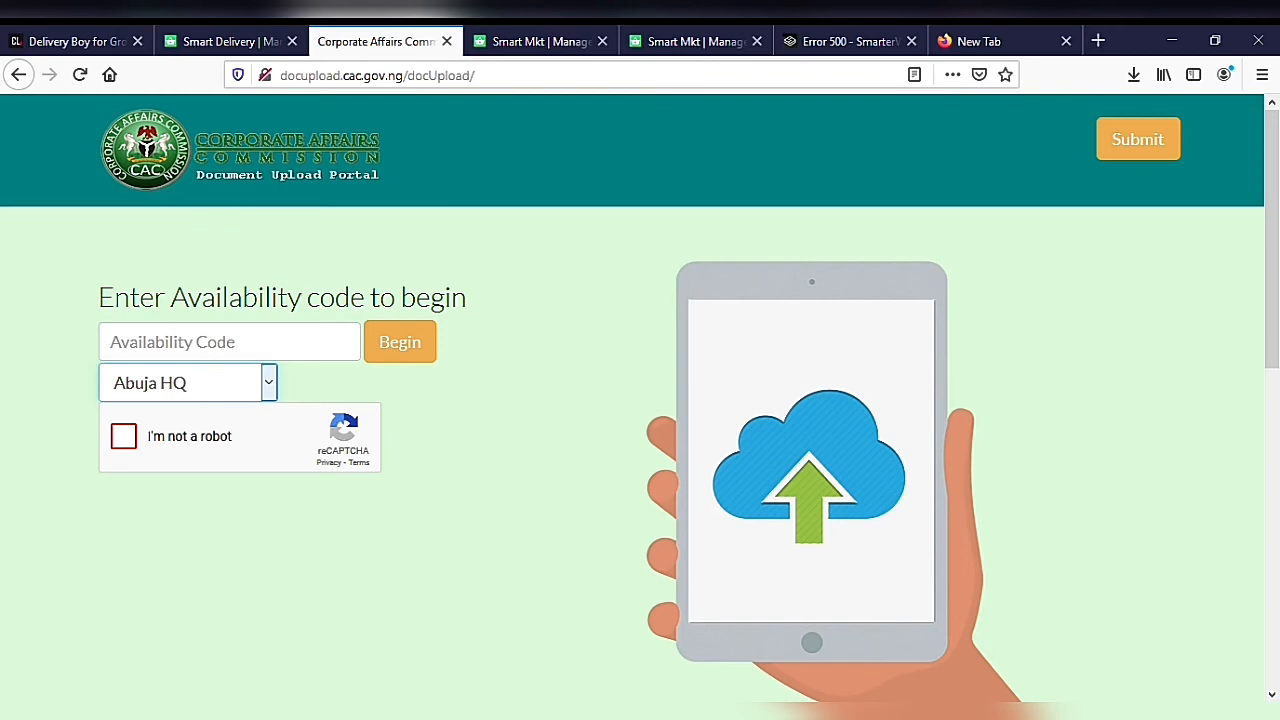
pyautogui.click(124, 436)
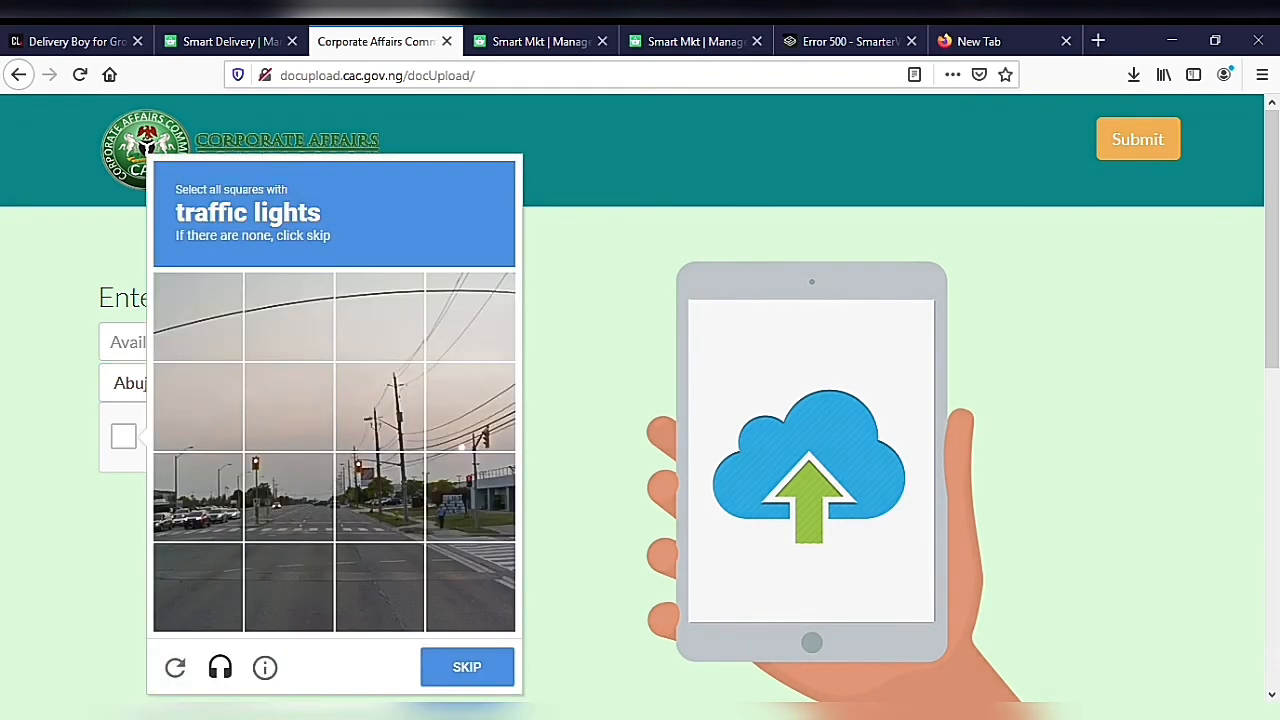
pyautogui.press('Escape')
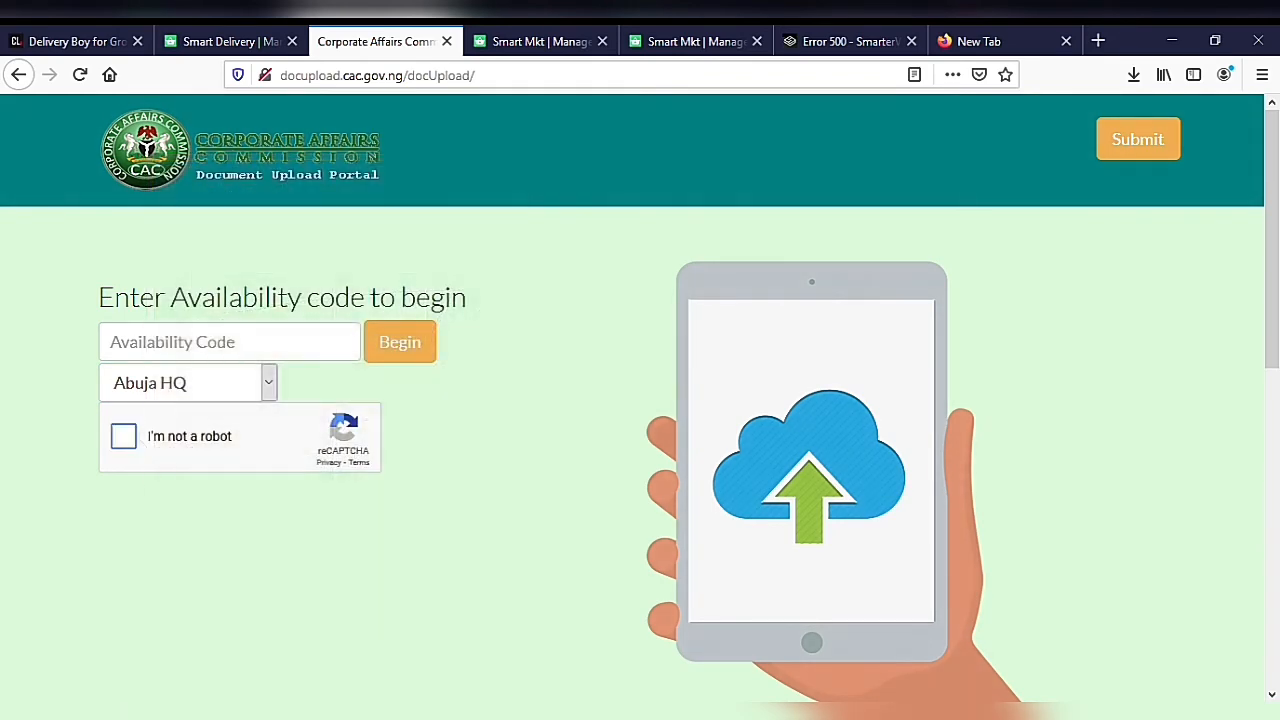
# Step: Set the upload's document type to Business Name Registration Form and start choosing the scanned document
pyautogui.scroll(-6, 640, 450)
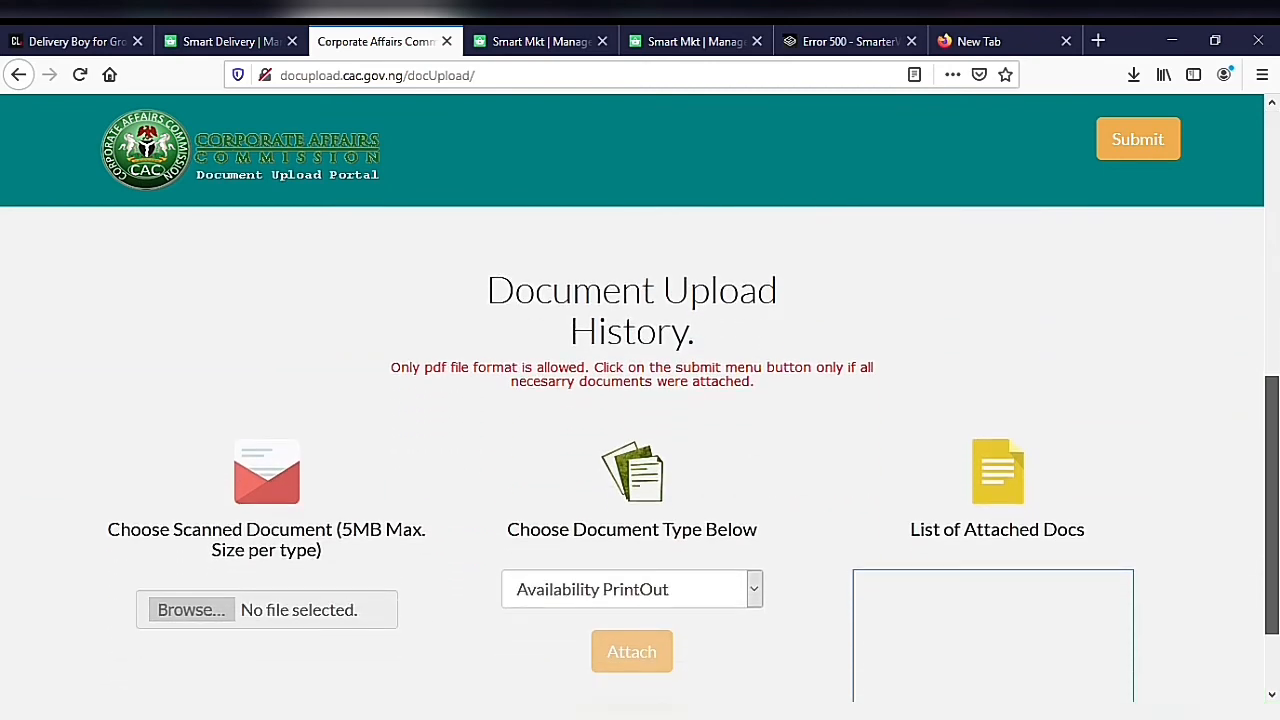
pyautogui.scroll(-2, 640, 450)
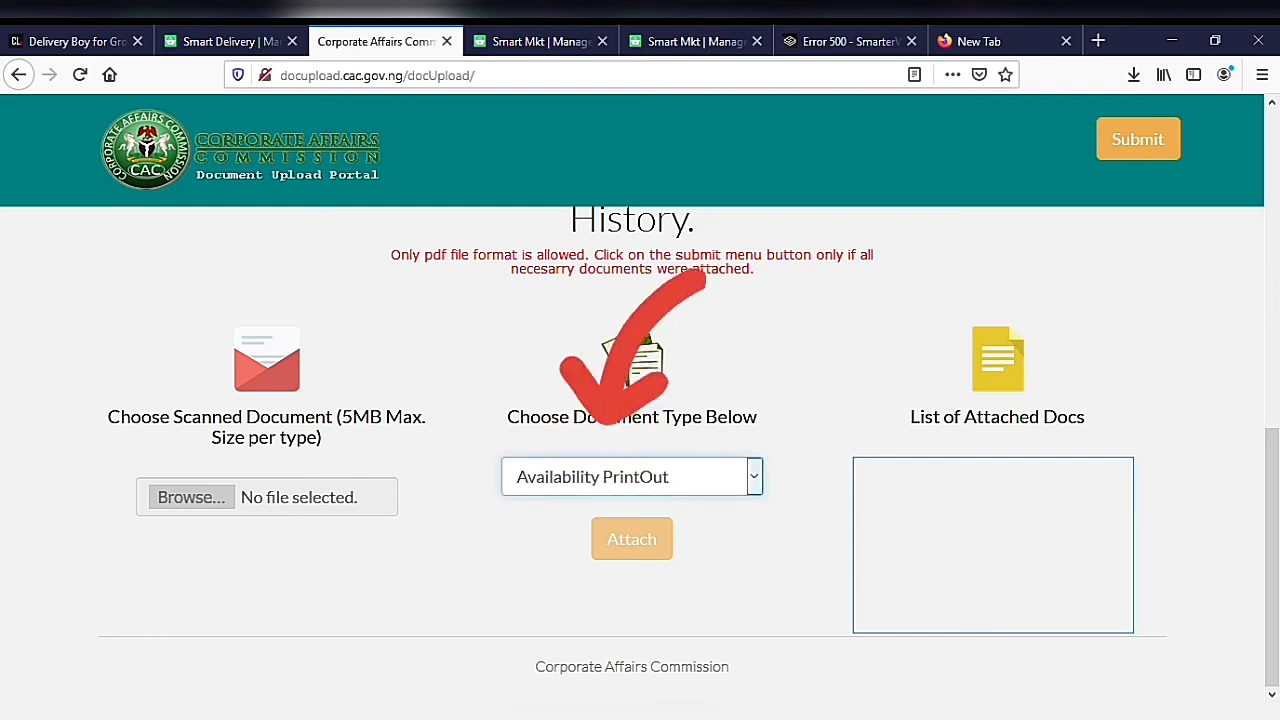
pyautogui.press('Down')
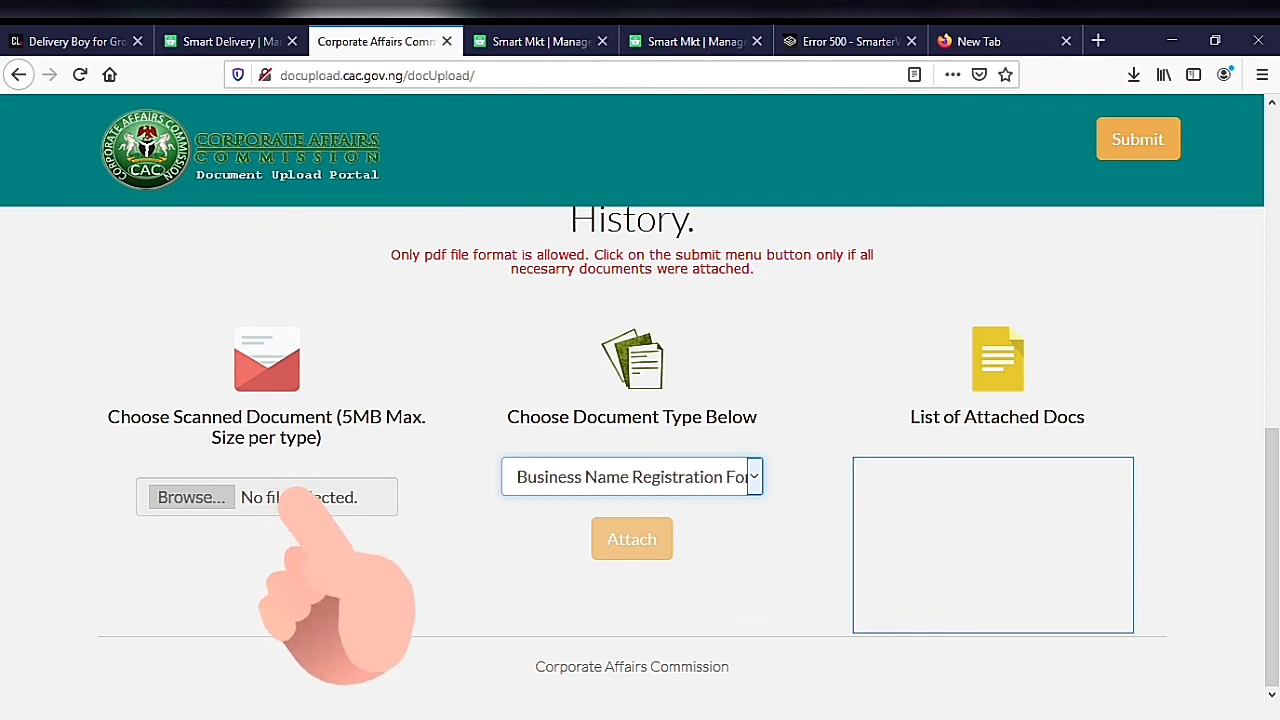
pyautogui.click(191, 497)
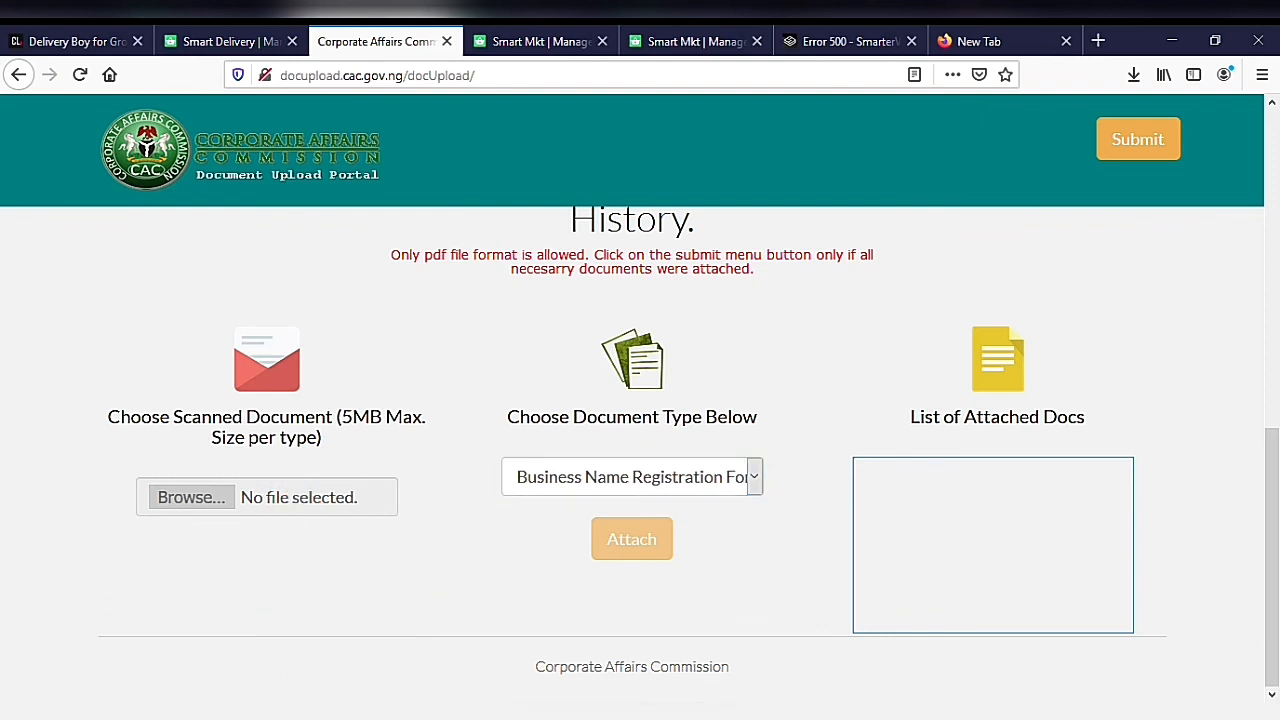
pyautogui.click(754, 477)
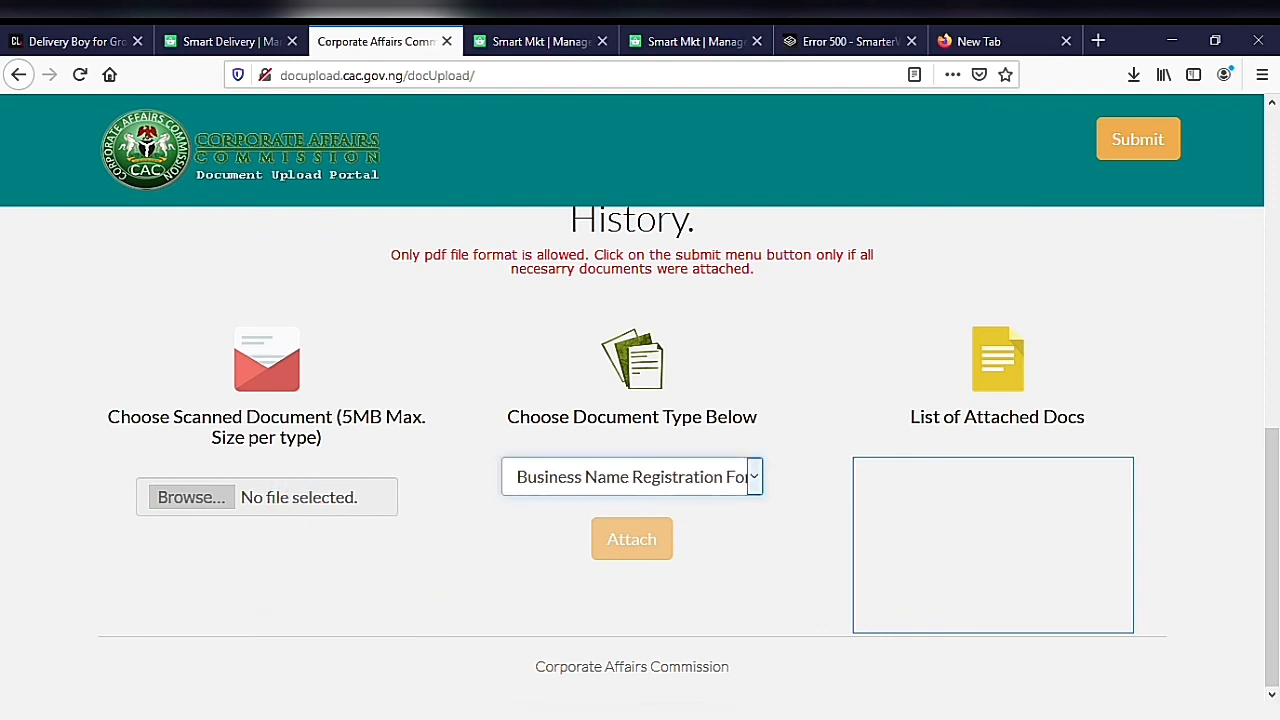
pyautogui.scroll(10, 640, 400)
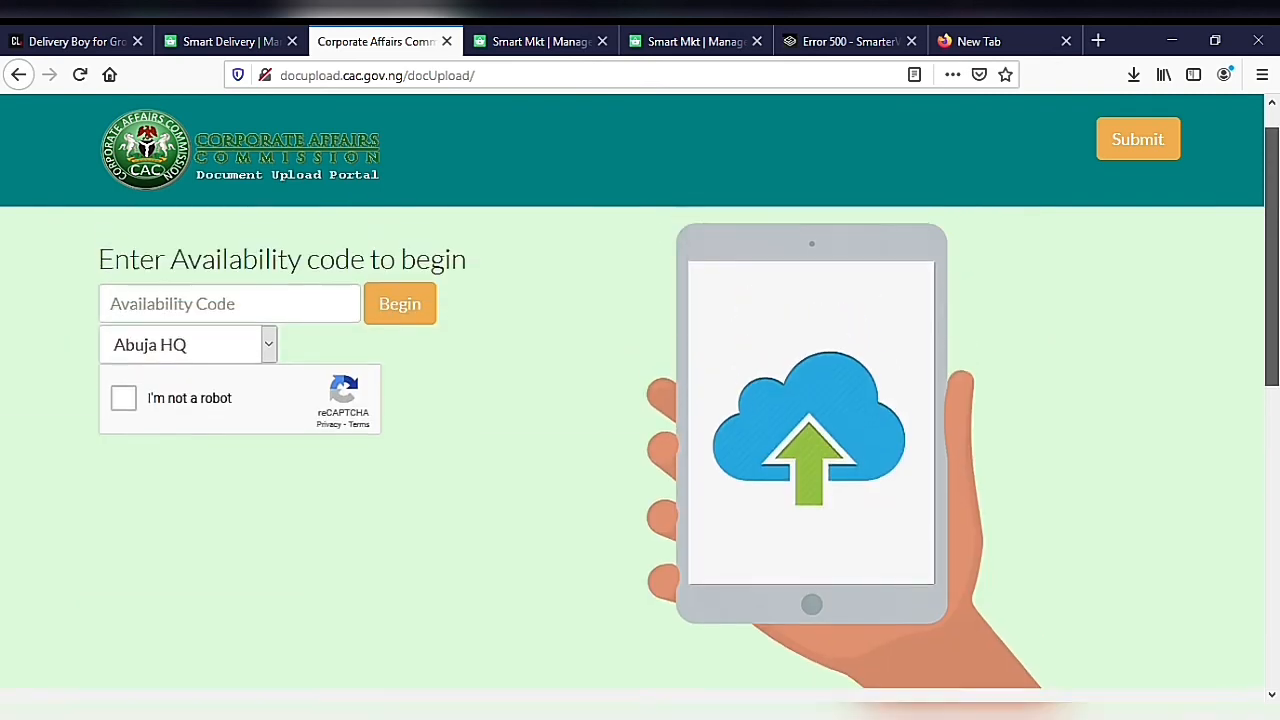
pyautogui.scroll(1, 640, 400)
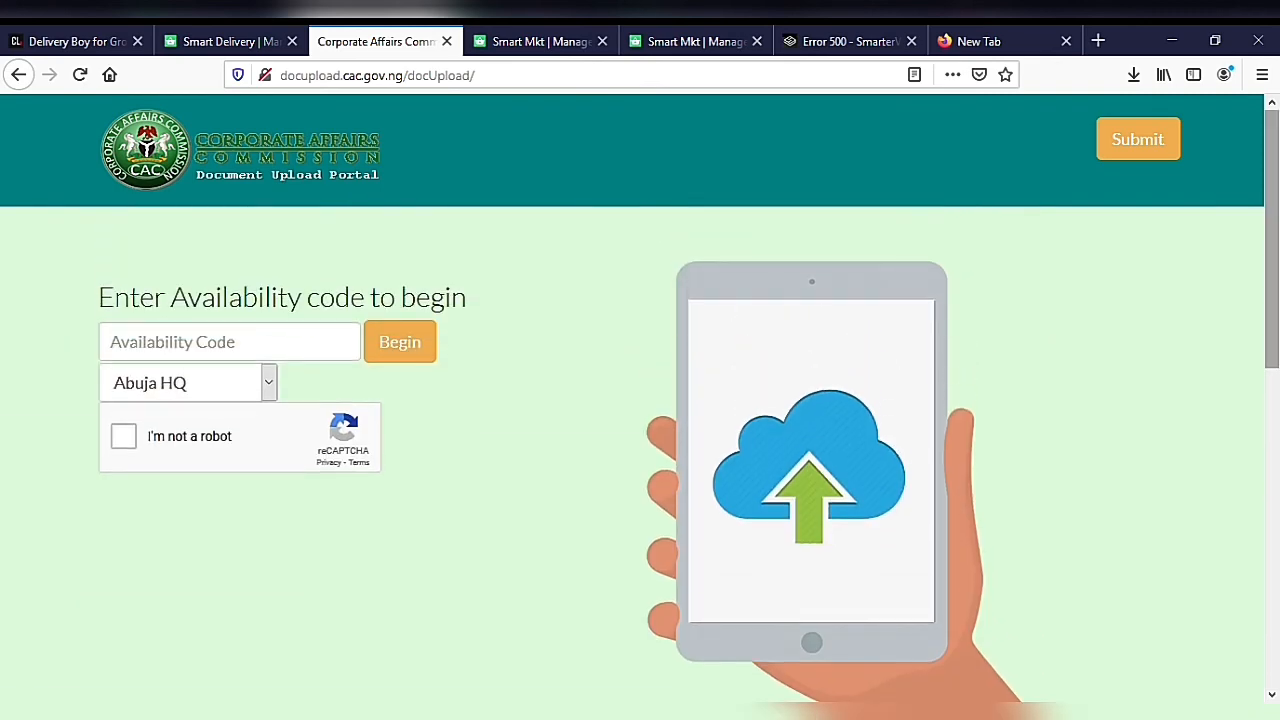
pyautogui.scroll(-8, 640, 400)
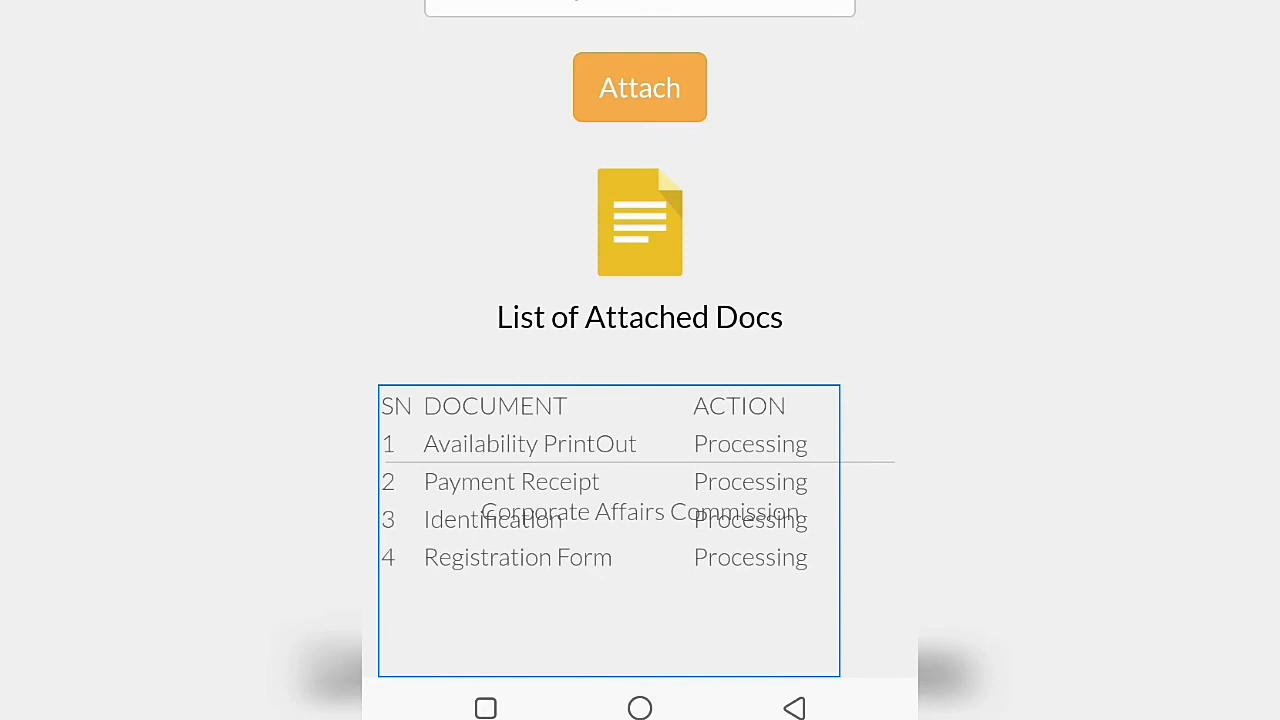